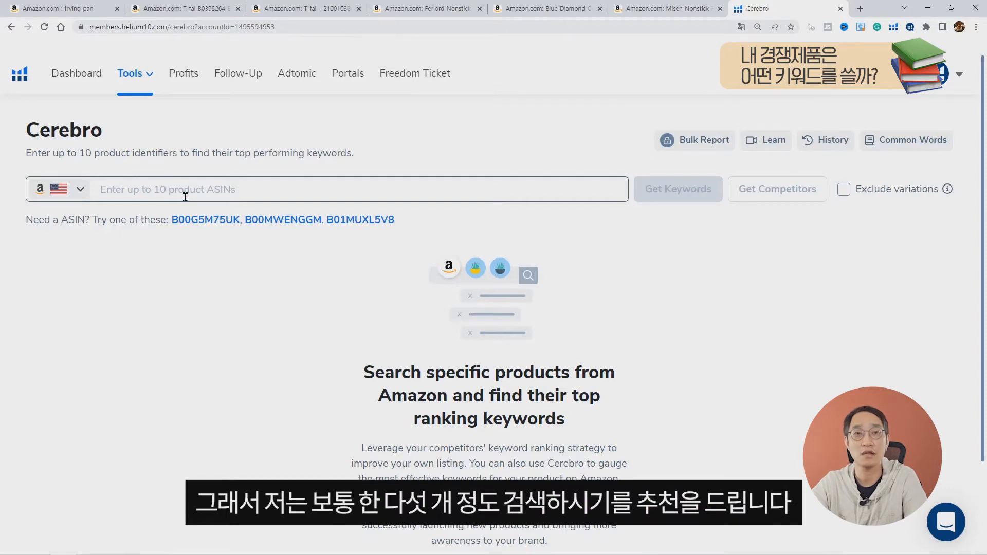
Step: Look over the Amazon search results for "frying pan" to find competing products
click(56, 10)
scroll(36, 259, up, 10)
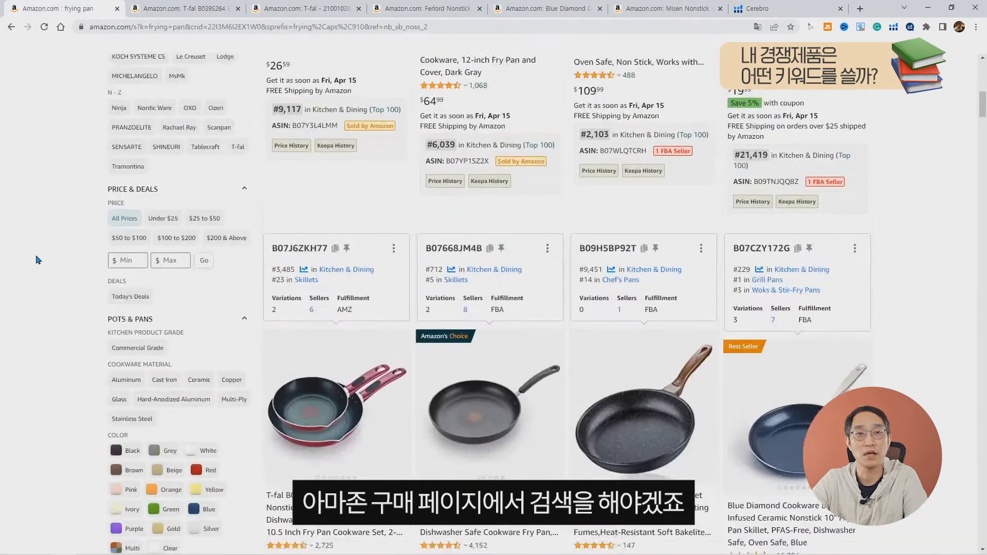
scroll(38, 260, up, 8)
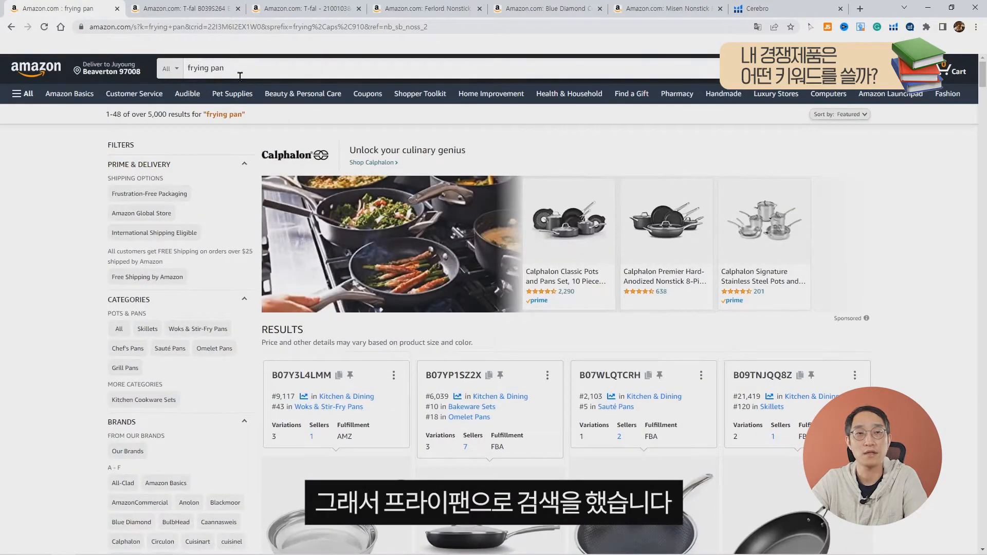
scroll(191, 193, down, 2)
scroll(191, 193, down, 8)
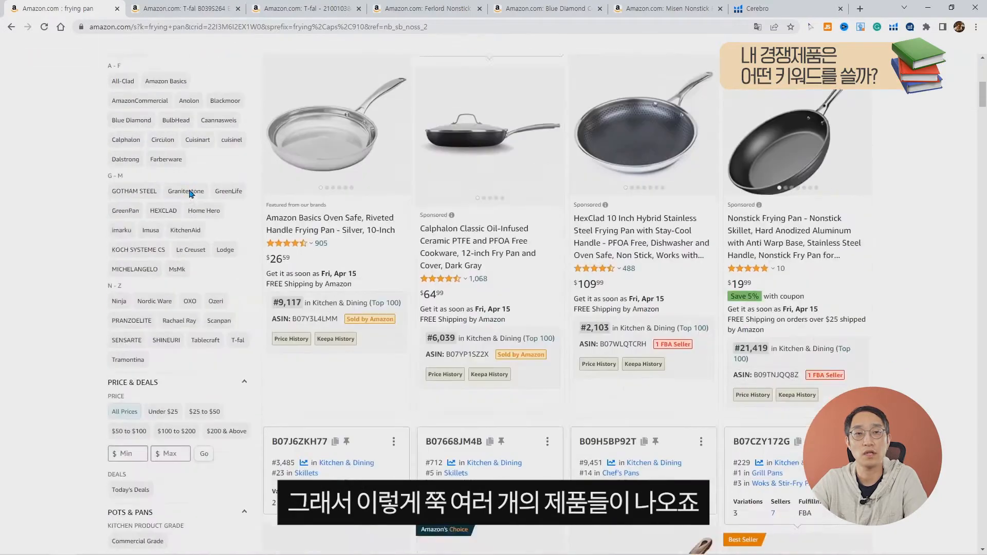
scroll(283, 191, up, 2)
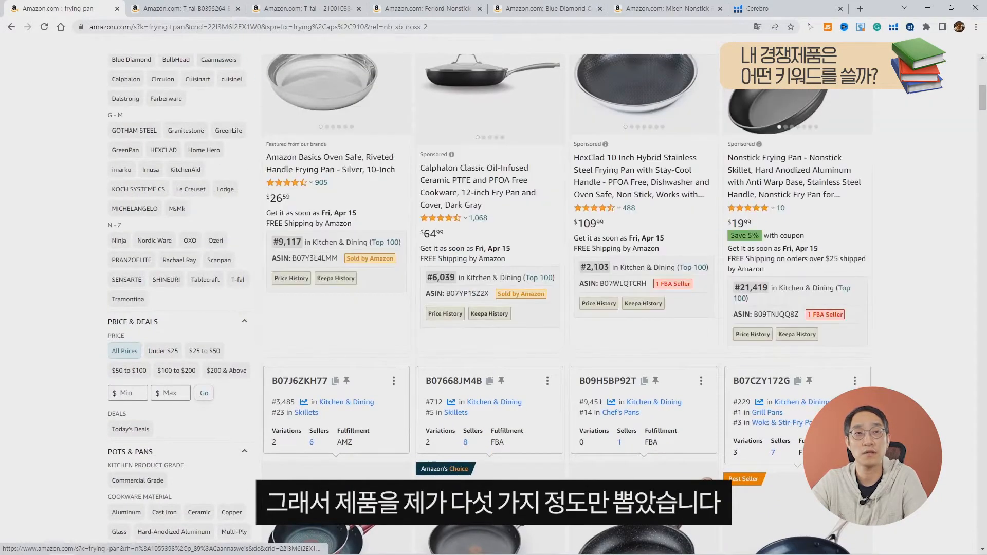
Step: Copy the ASIN B07J6ZKH77 that follows "dp/" in the web address of the red two-piece T-fal pan set
click(191, 10)
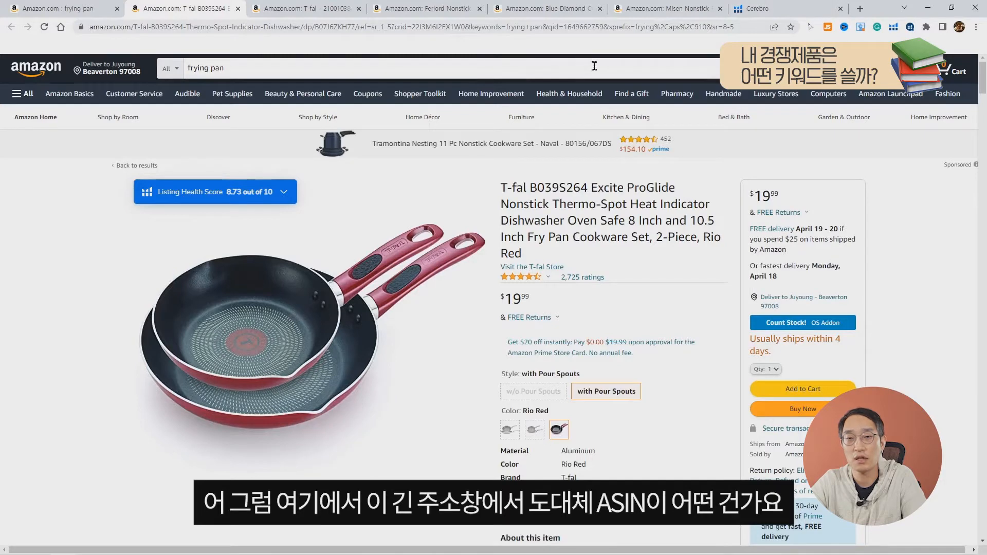
click(557, 31)
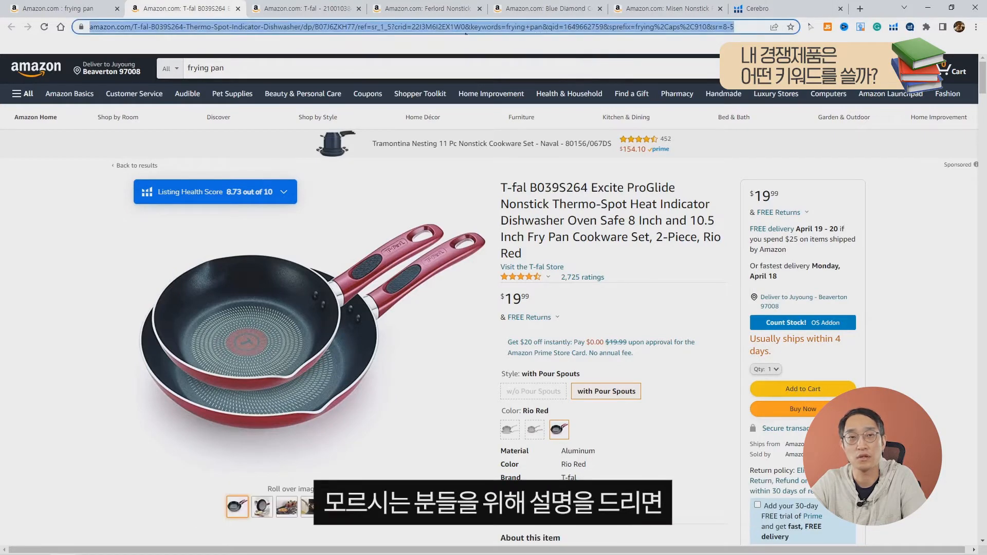
click(422, 27)
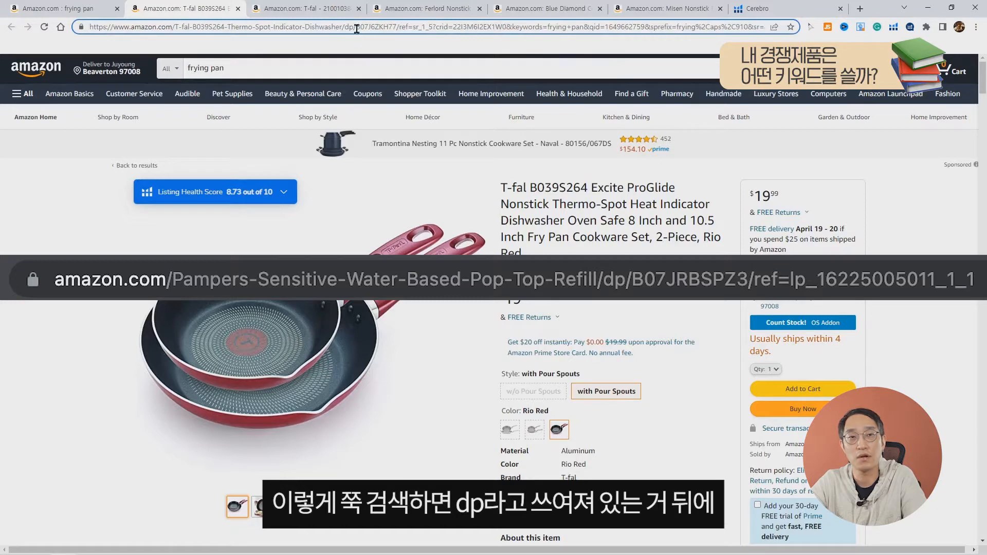
drag(353, 26, 398, 31)
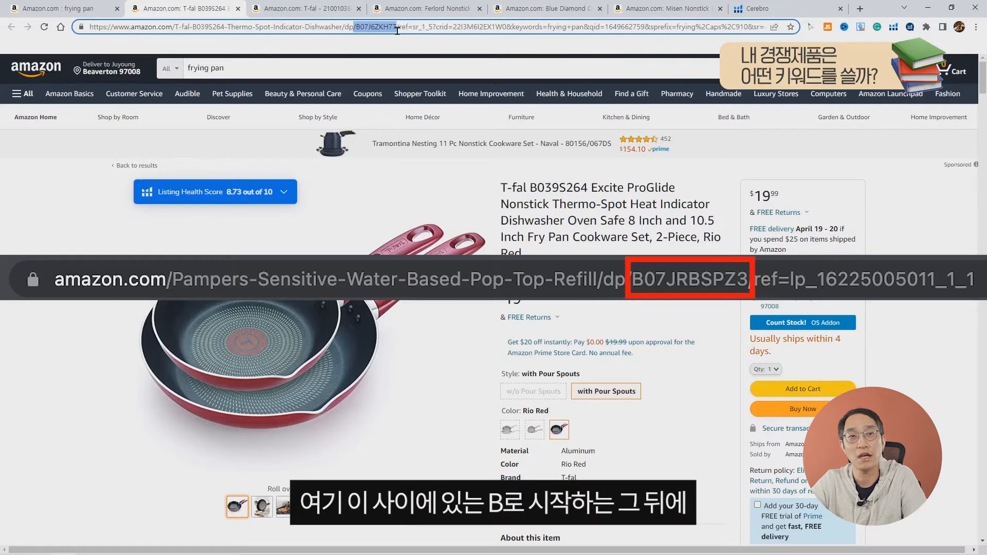
click(364, 30)
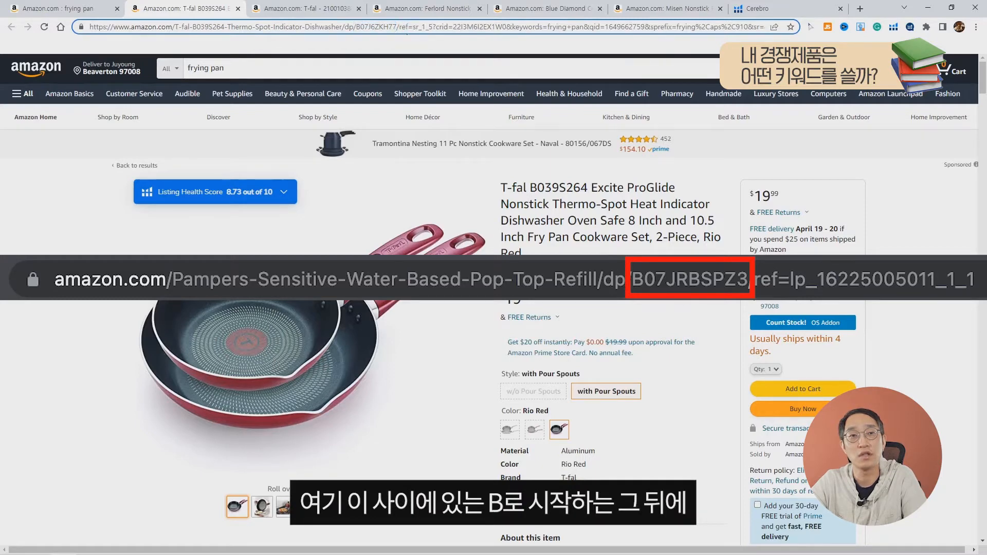
double_click(360, 27)
right_click(368, 29)
click(414, 105)
Step: Switch to Cerebro and add the copied ASIN B07J6ZKH77 to the product search
click(761, 11)
click(197, 193)
right_click(197, 193)
click(239, 275)
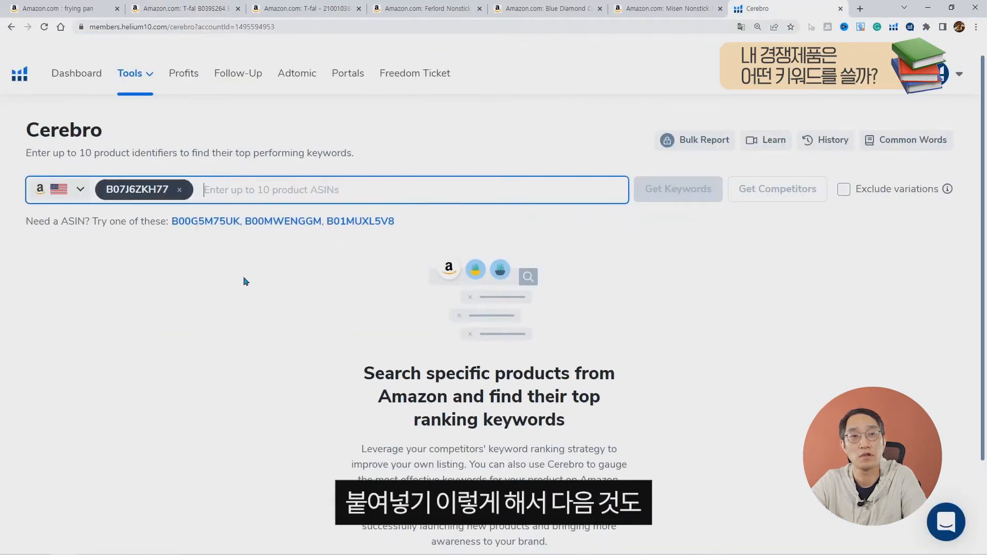
Step: Copy the ASIN B07668JM4B from the black T-fal 10.5-inch pan's web address and add it to the Cerebro search
click(288, 25)
click(296, 11)
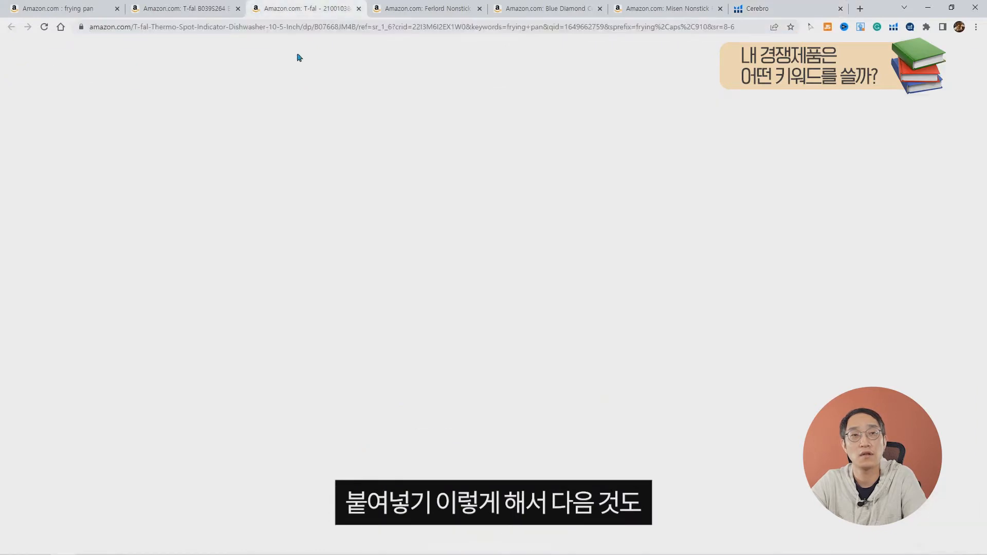
click(341, 28)
double_click(381, 27)
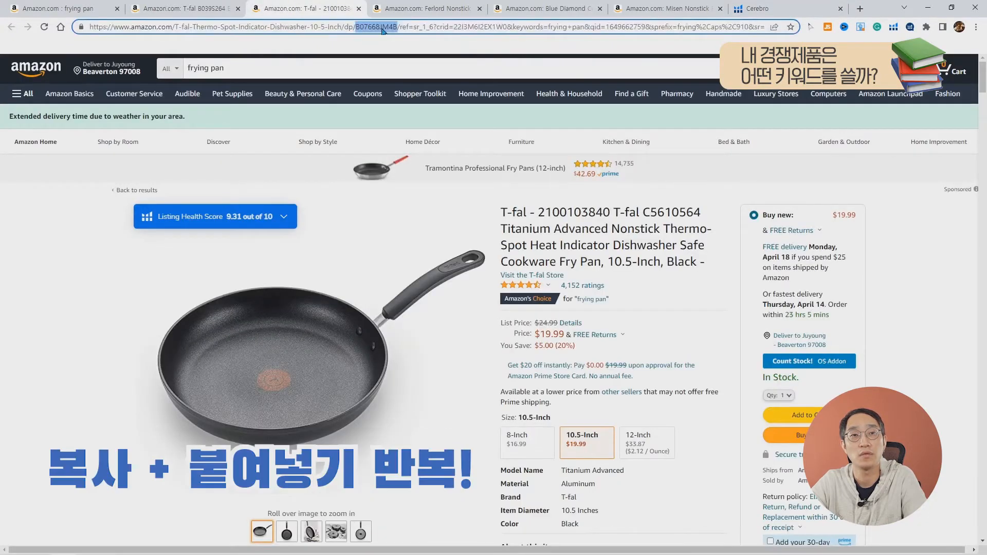
click(797, 9)
right_click(279, 191)
click(298, 272)
Step: Add the ASINs of the Ferlord pan, B09H5BP92T, and the Blue Diamond pan, B07CZY172G, to the Cerebro search
click(421, 9)
double_click(371, 27)
right_click(371, 27)
click(397, 97)
click(540, 9)
double_click(345, 27)
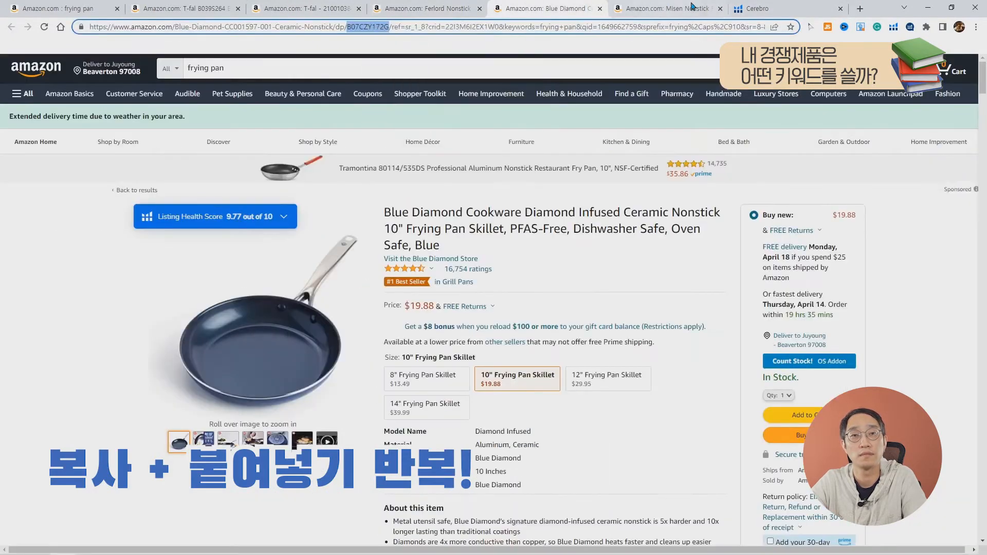
Step: Copy the ASIN B09DP3SK6B from the Misen pan's web address and add it to the Cerebro search
click(663, 9)
double_click(330, 27)
key(ctrl+c)
click(786, 9)
right_click(134, 215)
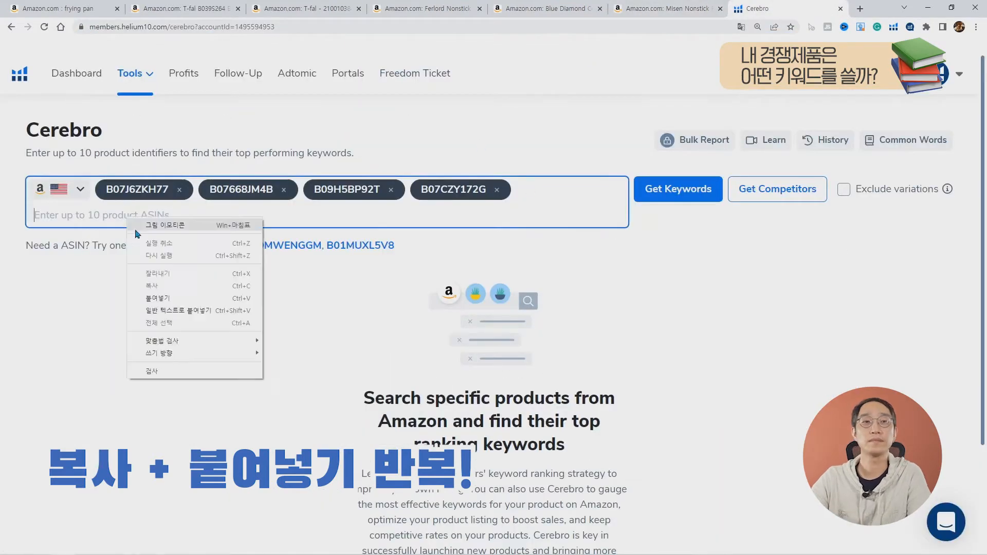
click(150, 296)
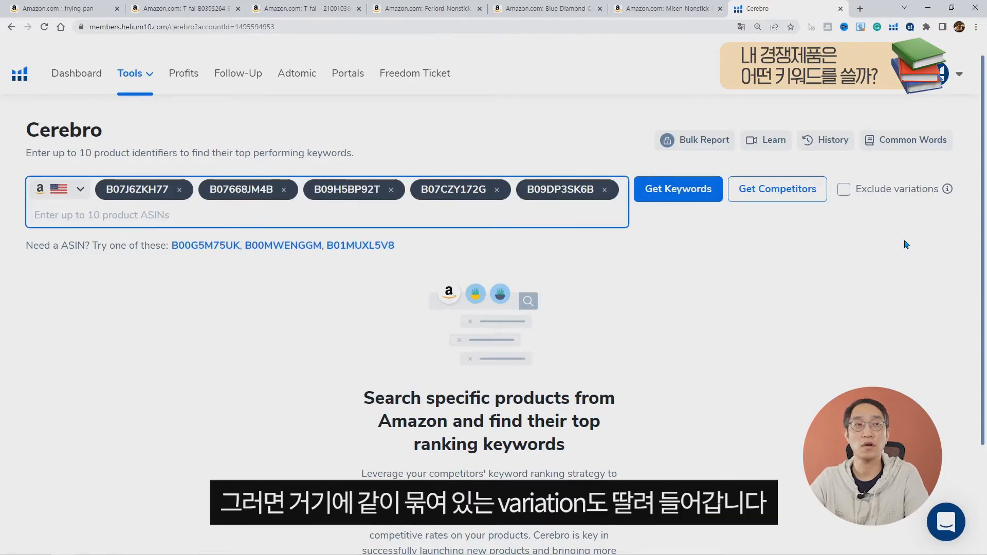
Step: Get the keywords for the five ASINs with variations included and sort the results by descending search volume
click(681, 187)
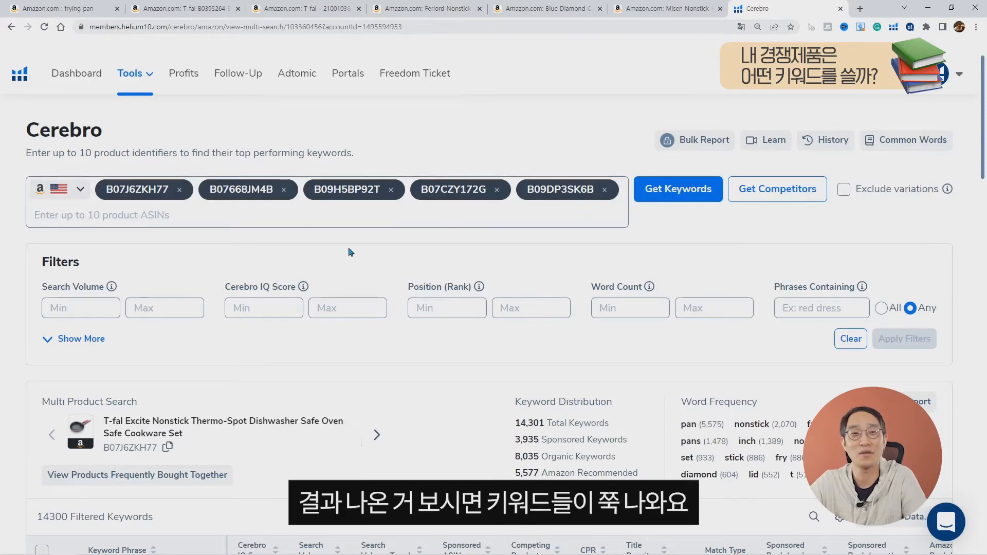
scroll(217, 309, down, 8)
scroll(51, 280, up, 3)
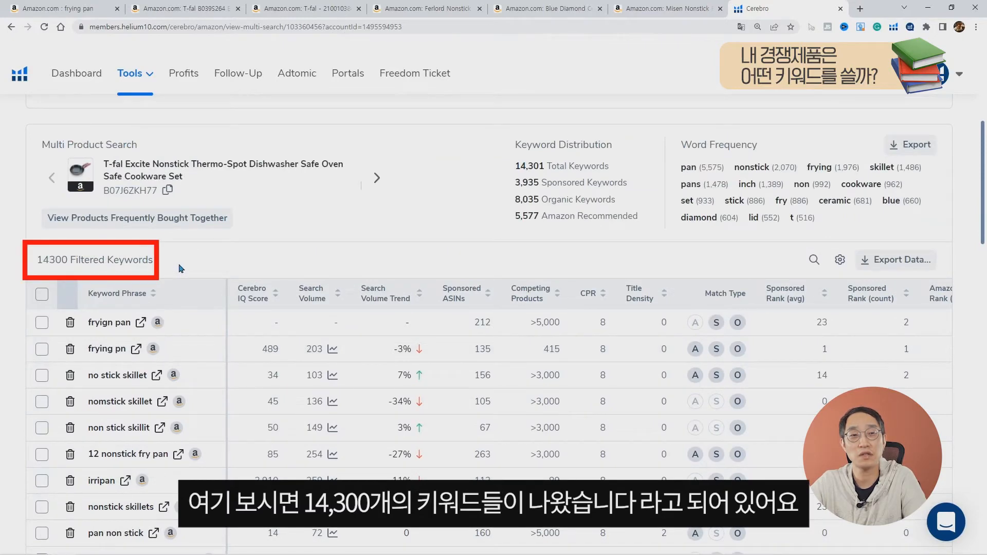
scroll(224, 272, down, 1)
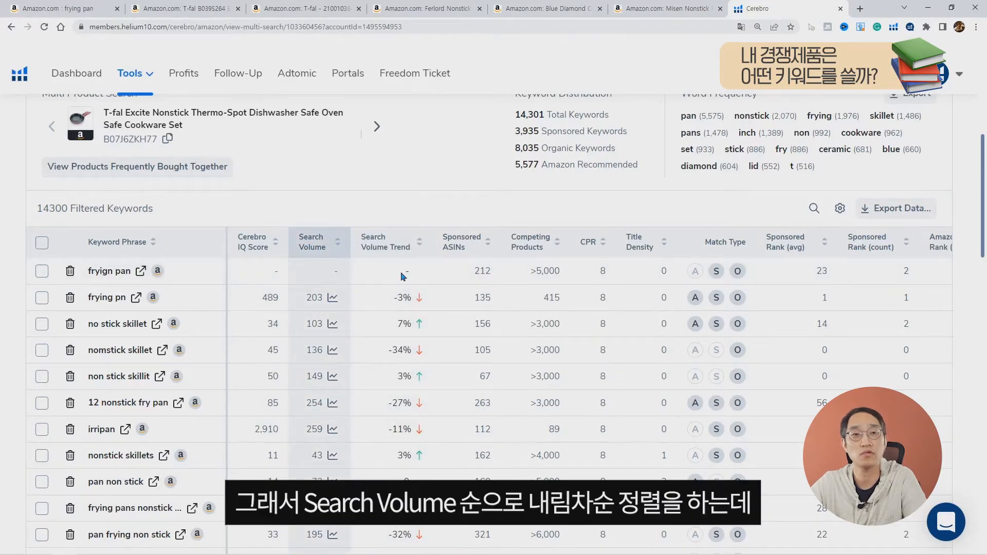
click(337, 250)
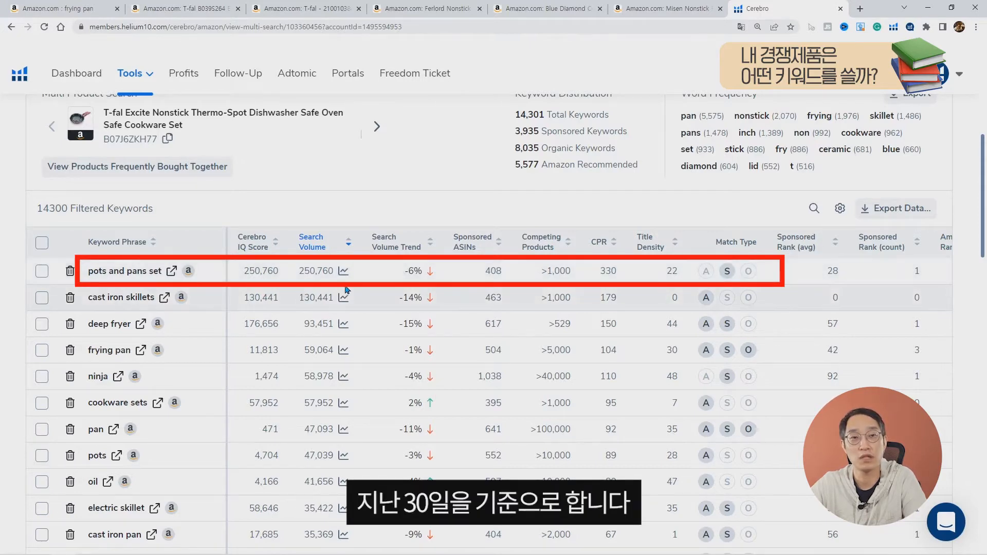
Step: Examine the one-year search volume history of the keywords "pots and pans set" and "pan"
click(343, 271)
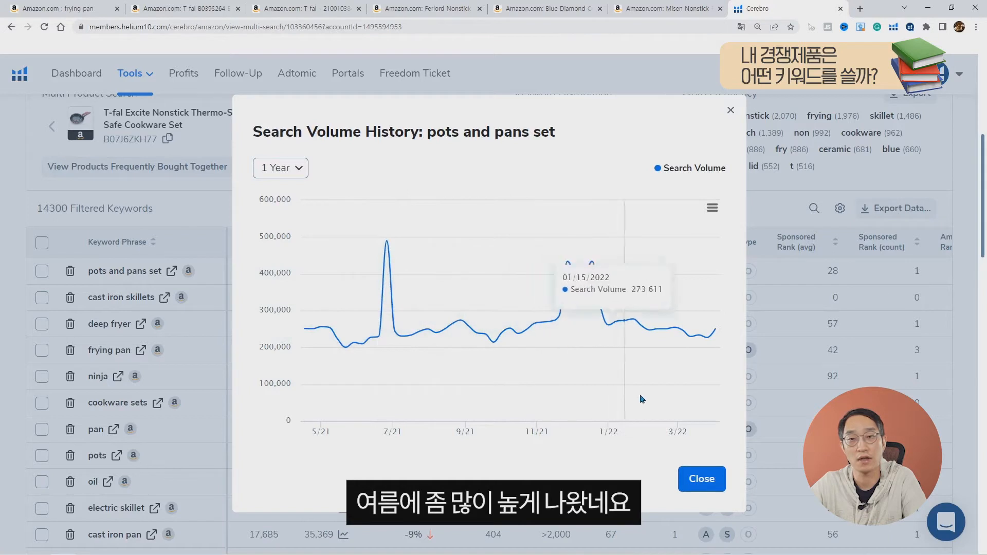
click(298, 172)
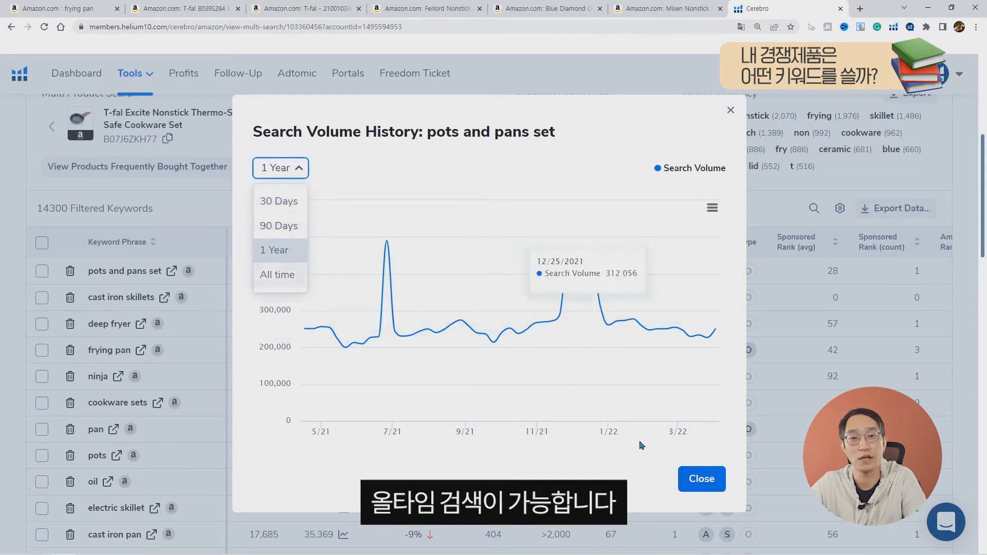
click(701, 479)
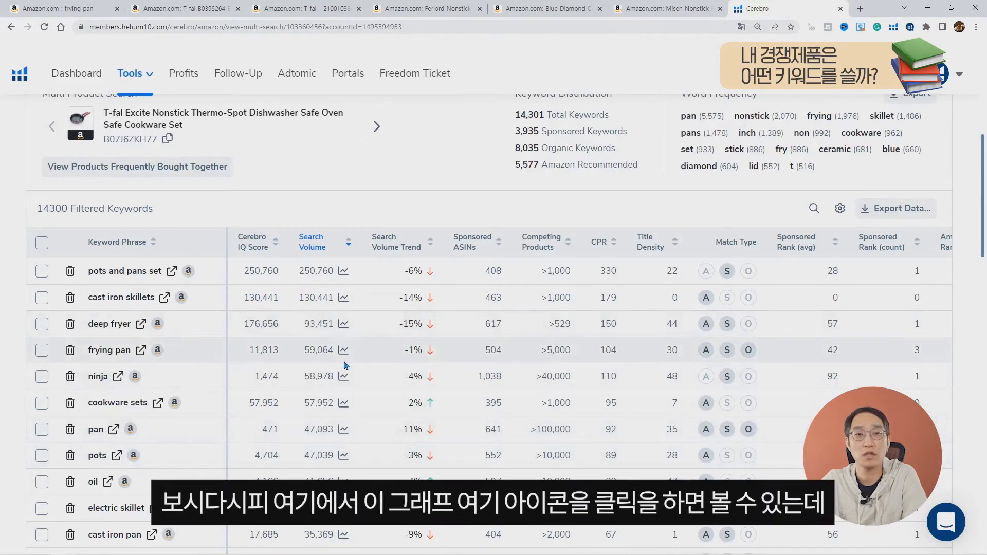
click(344, 430)
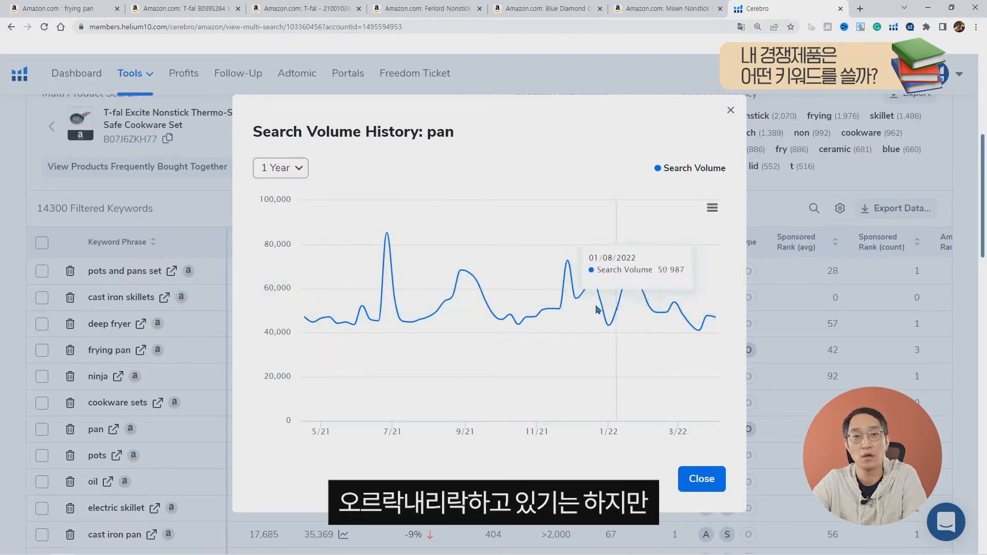
click(702, 479)
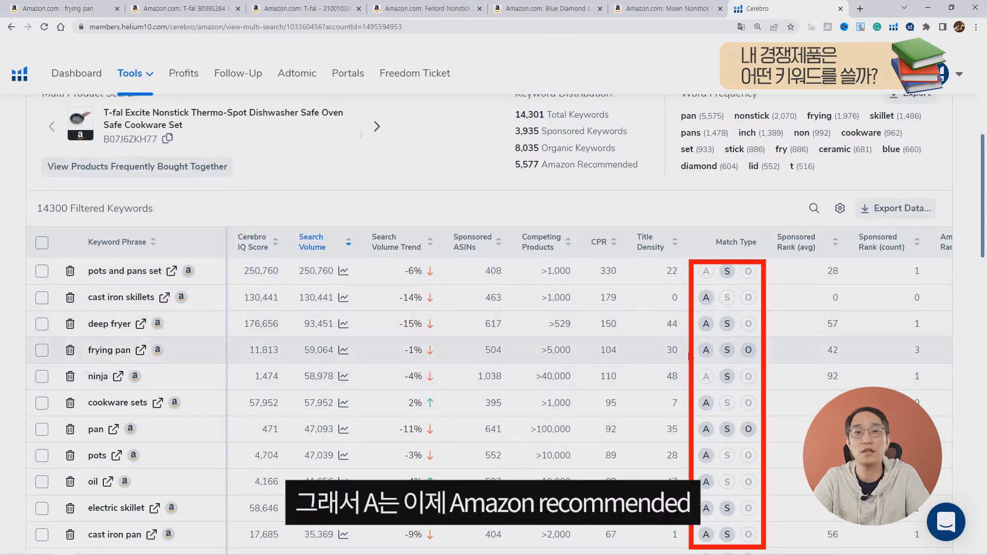
Step: Review the match types and search volumes in the sorted keyword list through the end of page 4
mouse_move(703, 351)
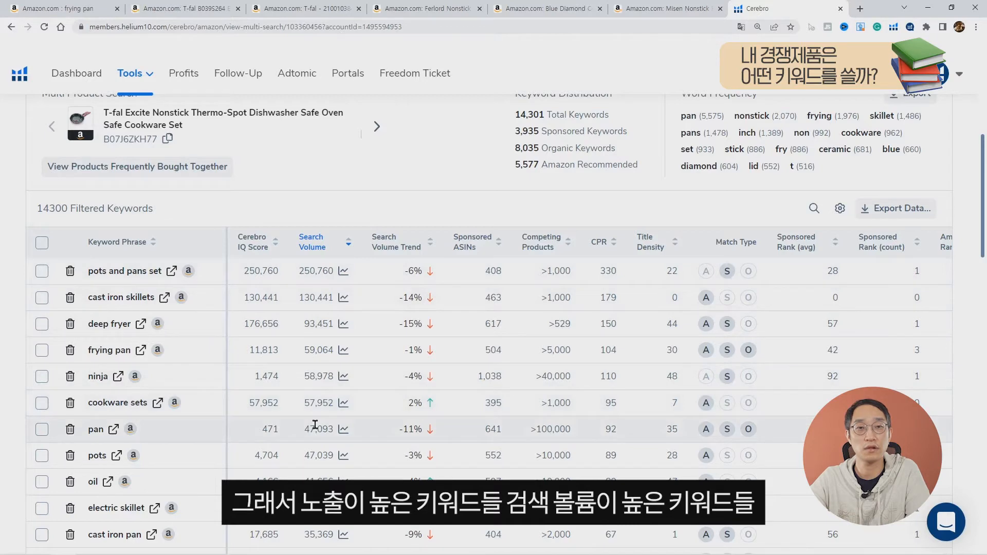
scroll(370, 391, down, 12)
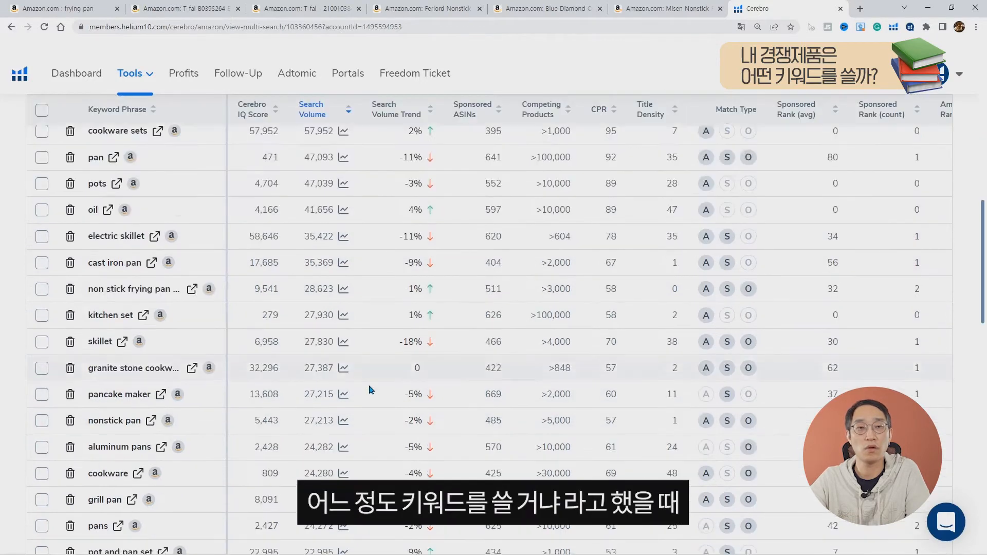
scroll(360, 392, down, 10)
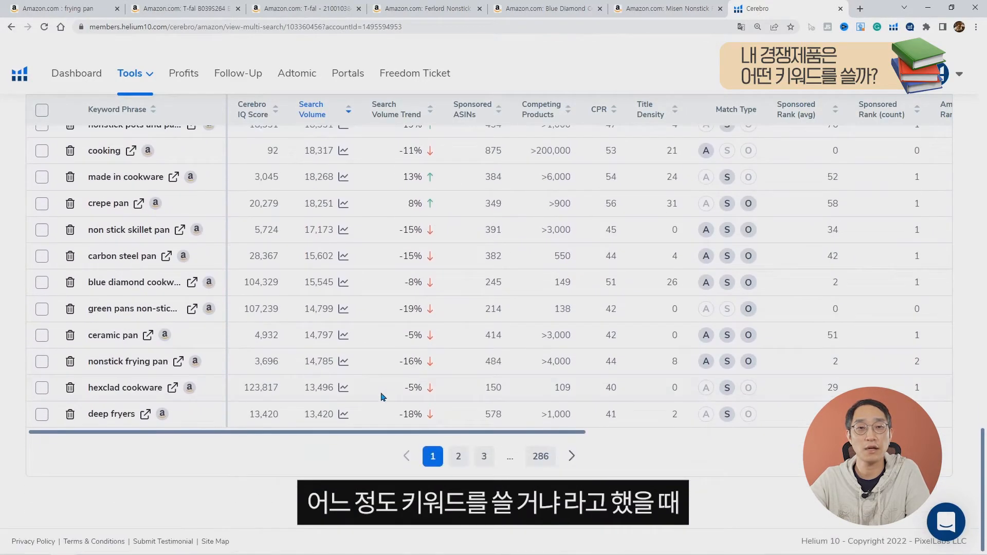
click(484, 457)
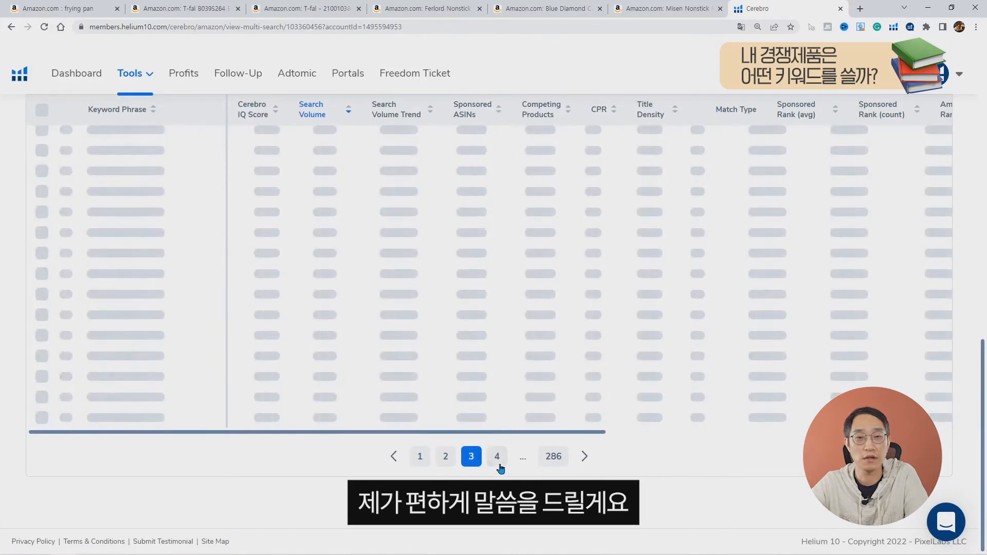
click(480, 457)
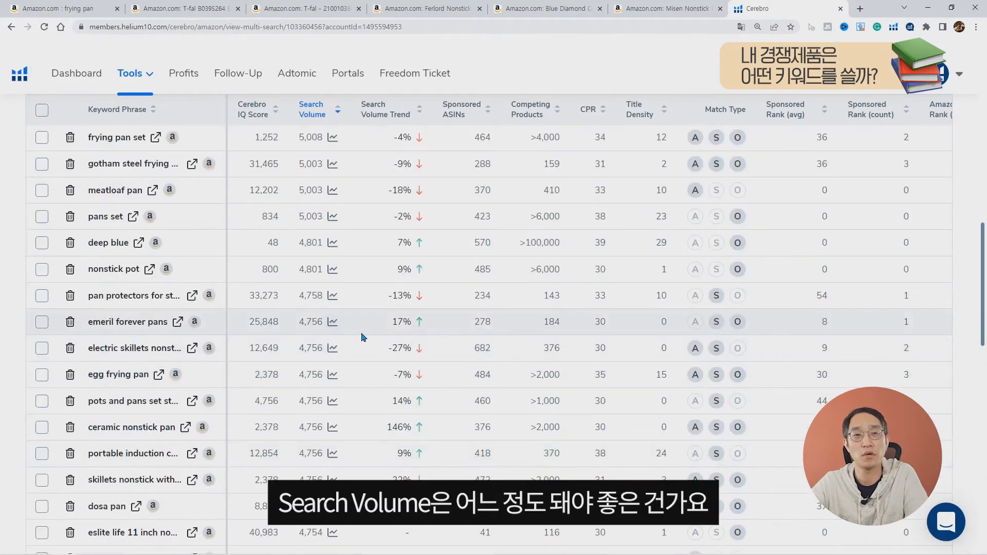
scroll(362, 336, down, 15)
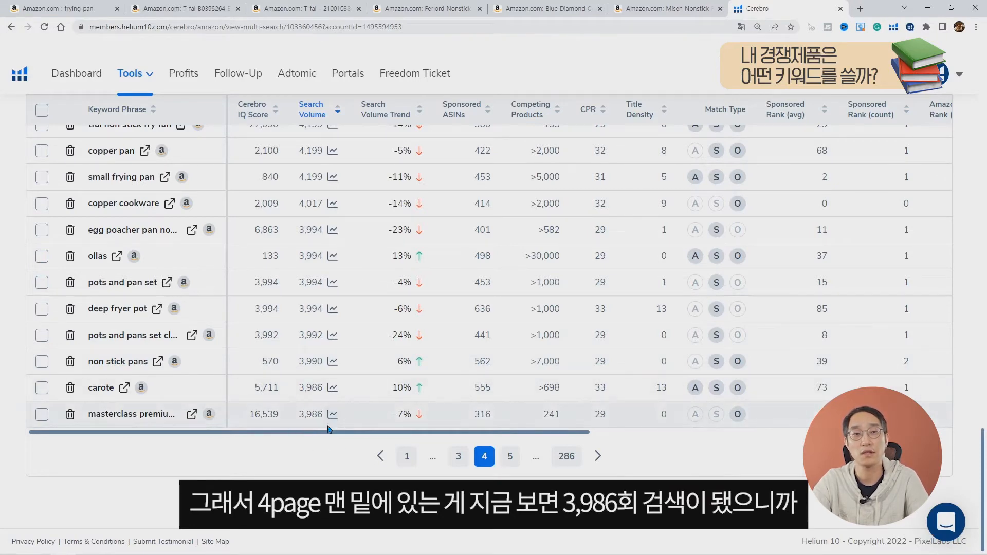
Step: Filter the keywords to a minimum search volume of 3990
scroll(337, 427, up, 6)
scroll(337, 462, up, 15)
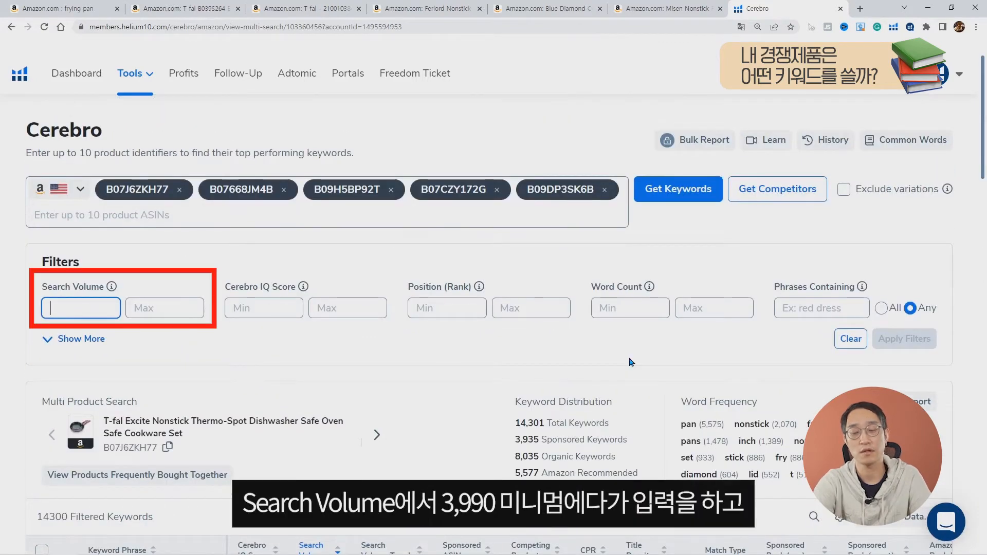
text(39)
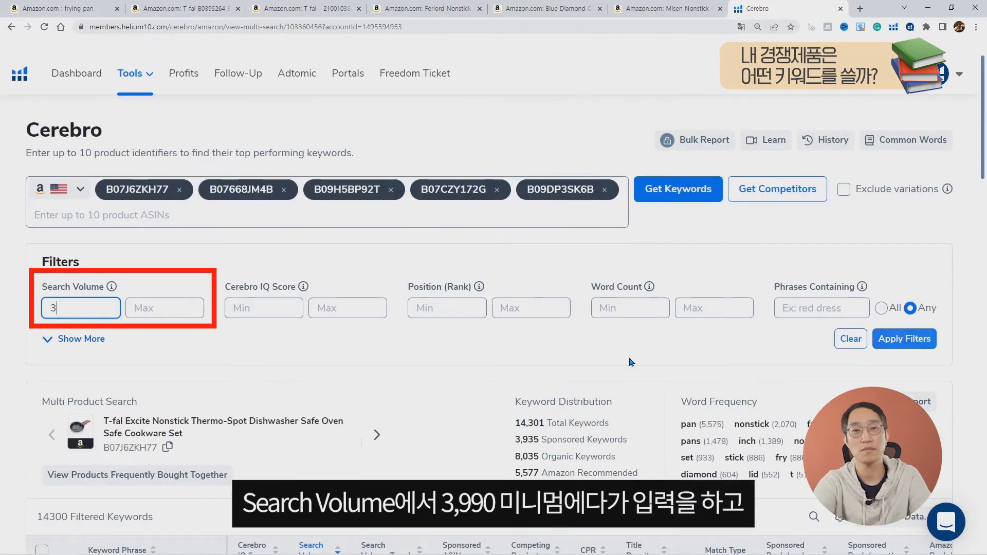
text(90)
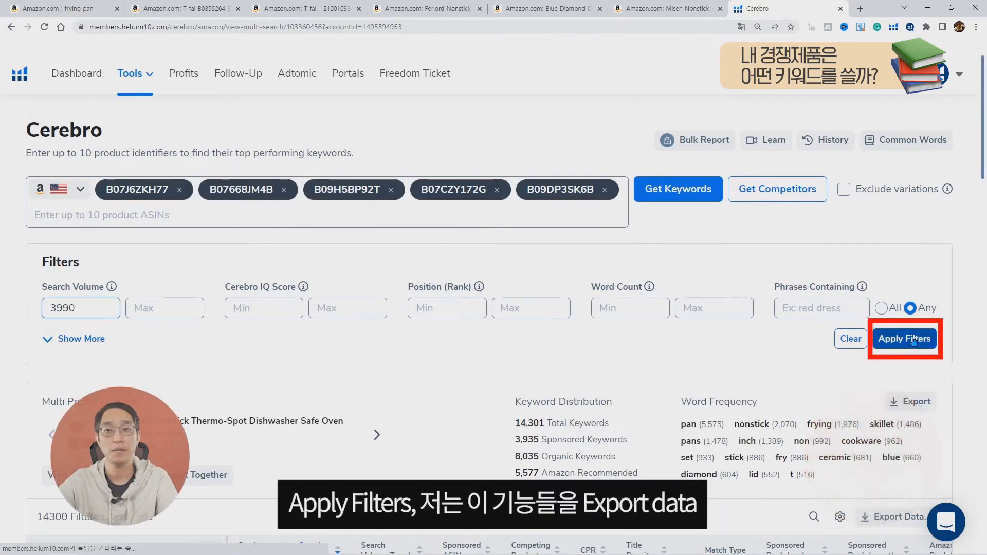
click(904, 338)
Step: Export the filtered keywords to Frankenstein and switch to the Frankenstein page with the transferred list
scroll(860, 463, down, 1)
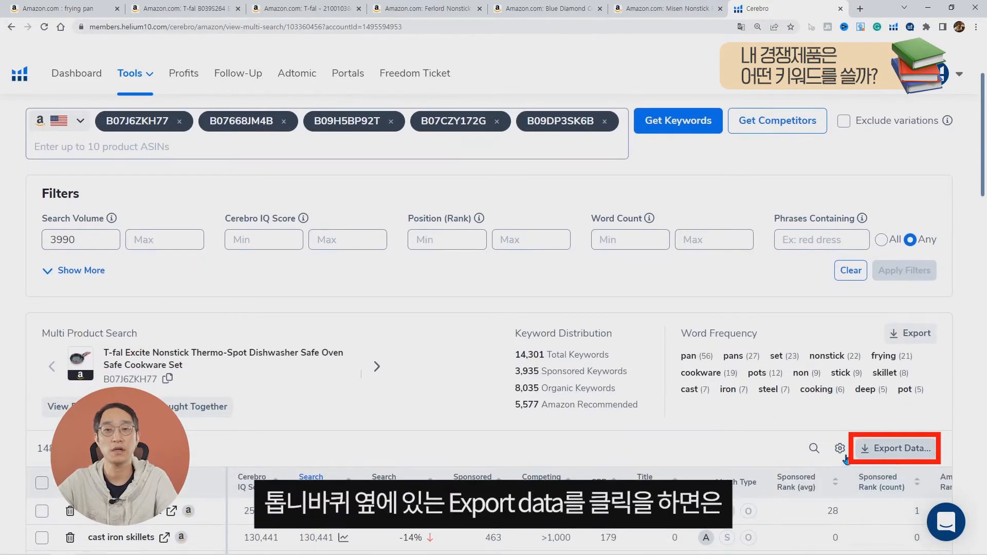
click(912, 450)
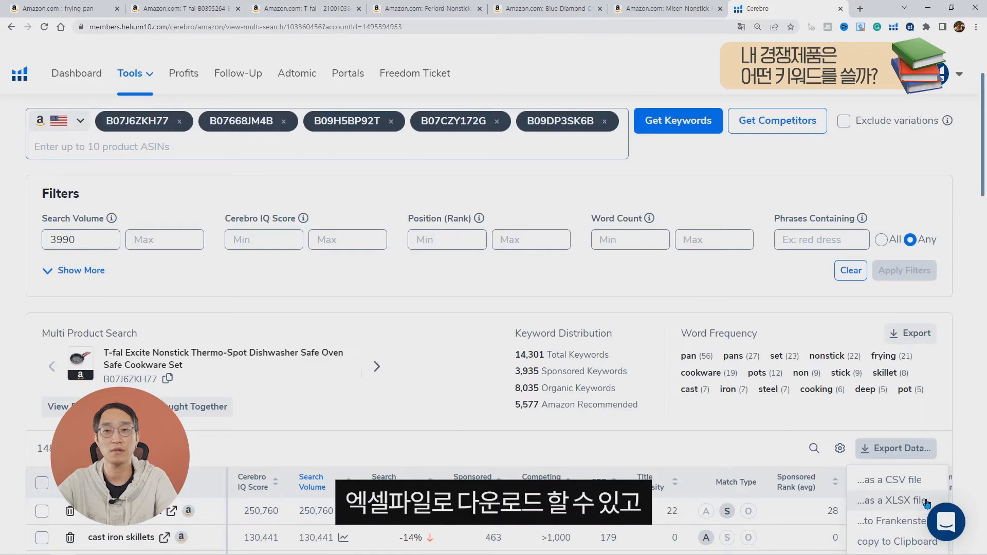
scroll(927, 504, down, 2)
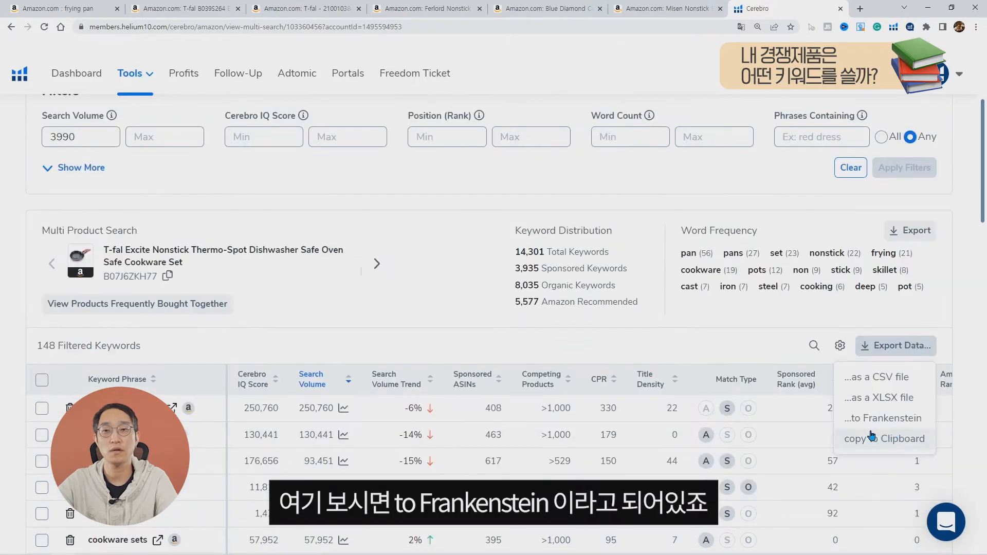
click(900, 427)
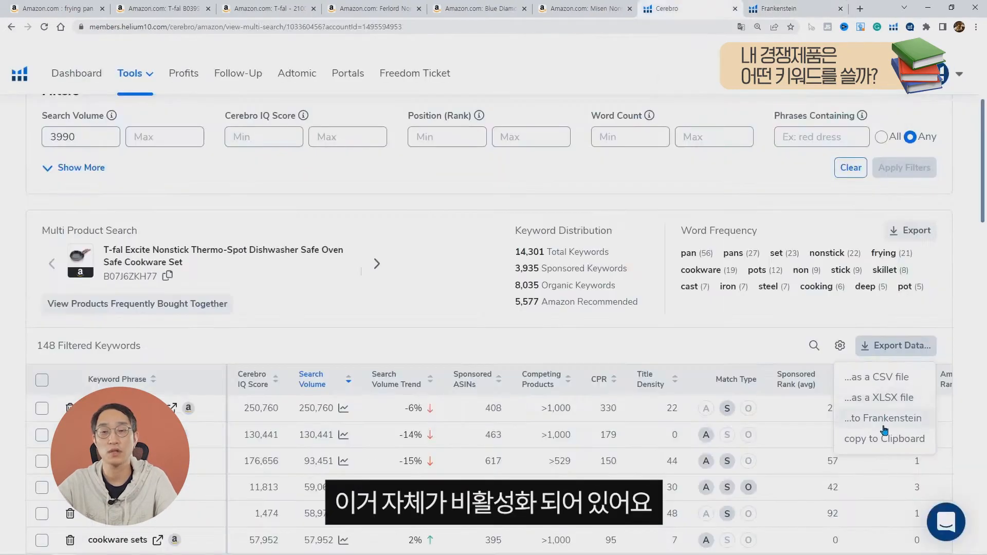
click(774, 7)
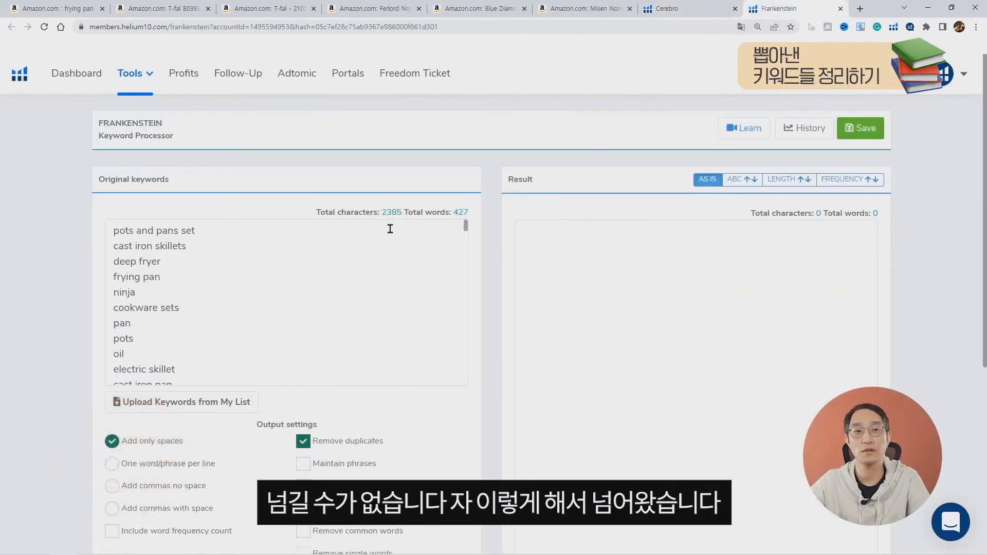
Step: Turn on the removal of single letters in the output settings and process the original keywords
scroll(387, 238, down, 2)
scroll(388, 238, up, 2)
scroll(368, 253, down, 3)
scroll(375, 257, up, 3)
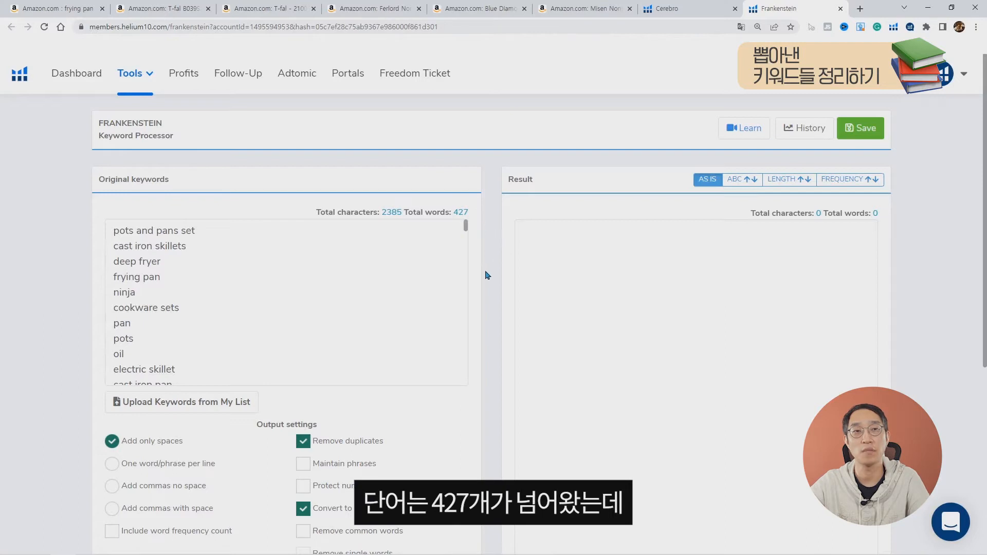
scroll(489, 278, down, 3)
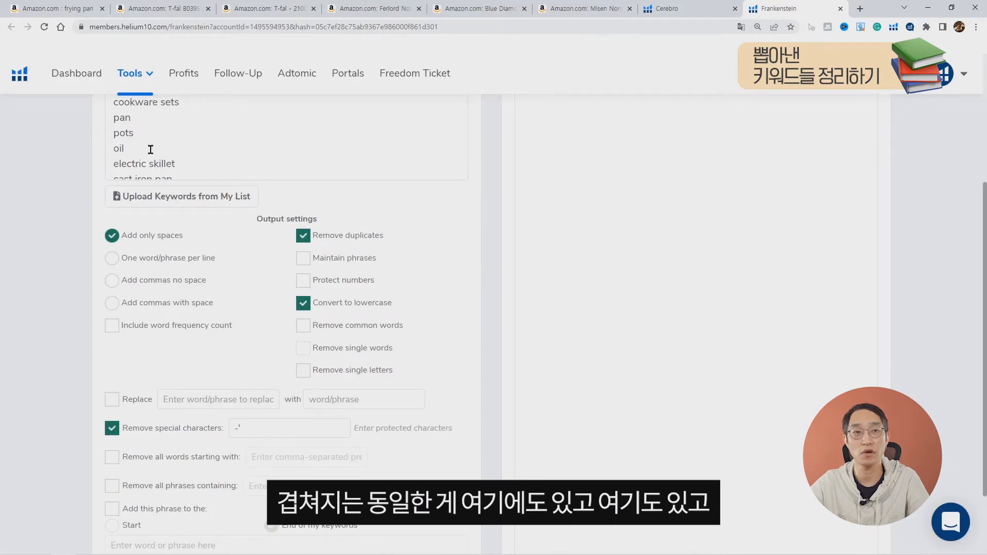
scroll(456, 418, down, 2)
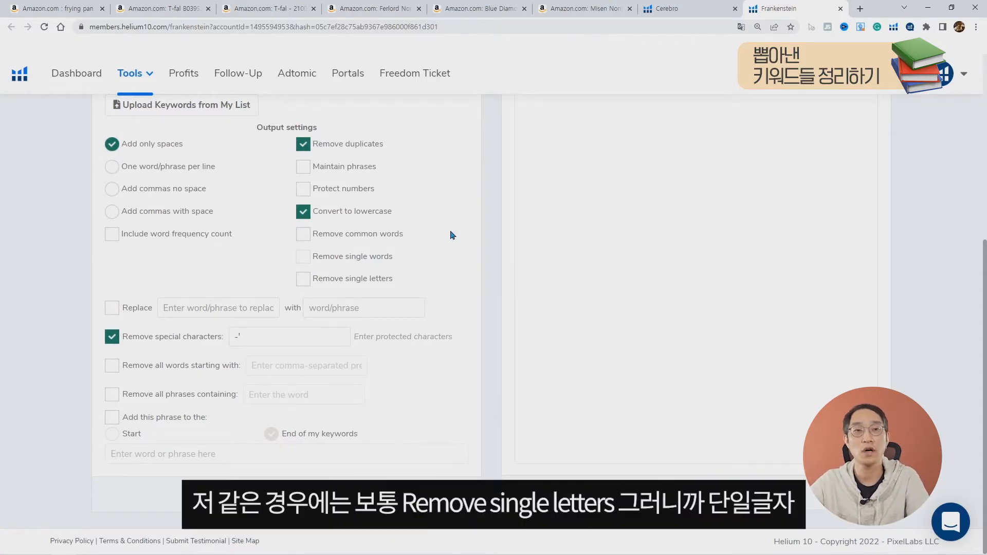
click(378, 283)
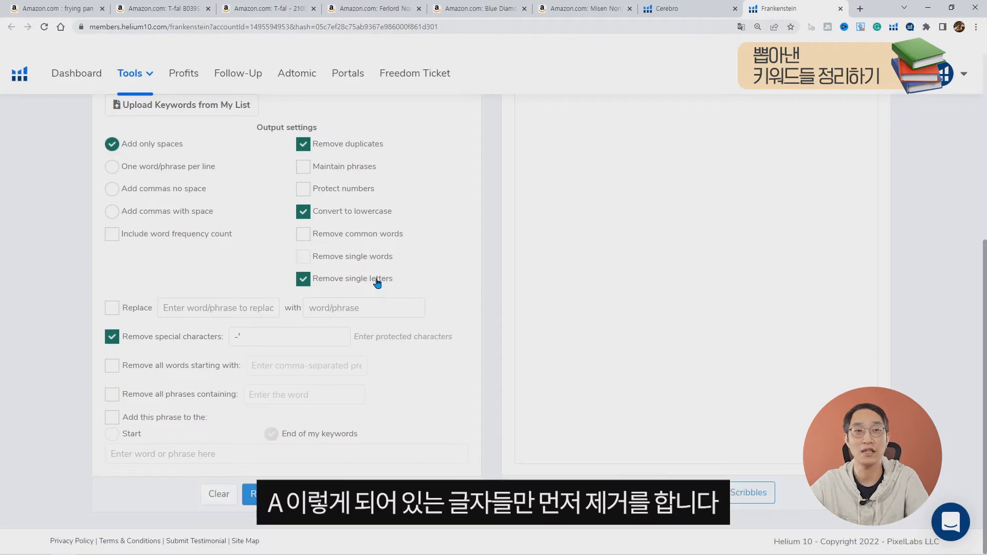
scroll(433, 280, up, 5)
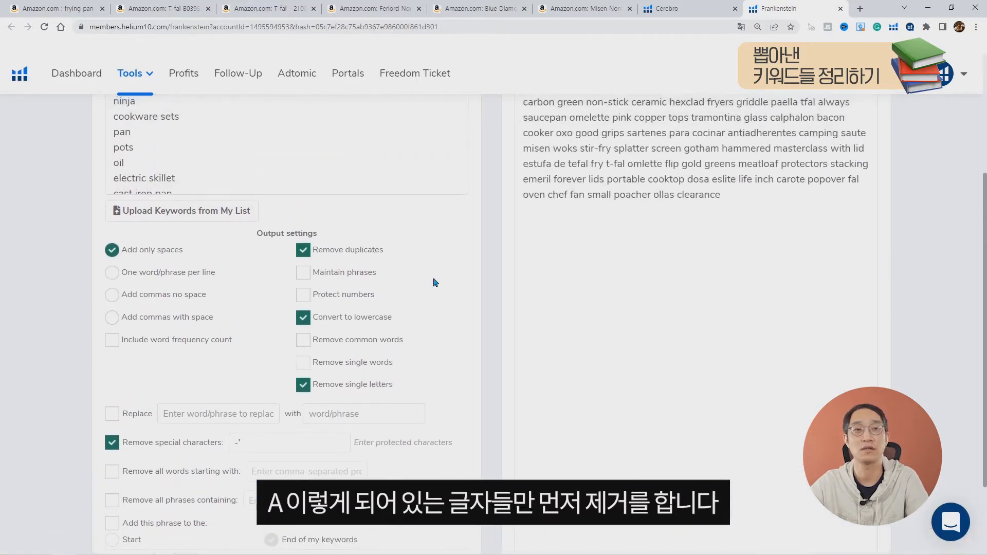
Step: Compare the original keyword list with the processed result and check the result's total character count
scroll(433, 278, down, 8)
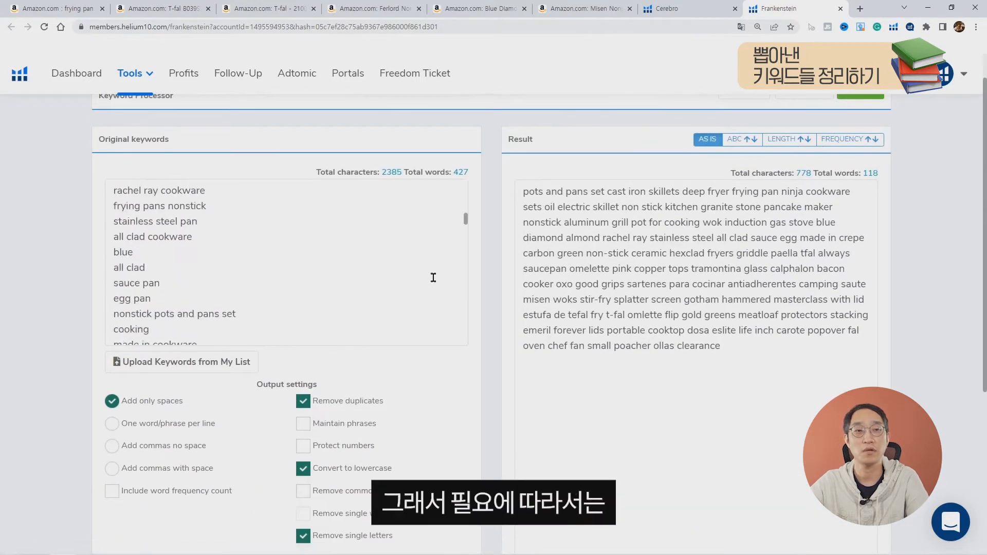
scroll(433, 277, up, 5)
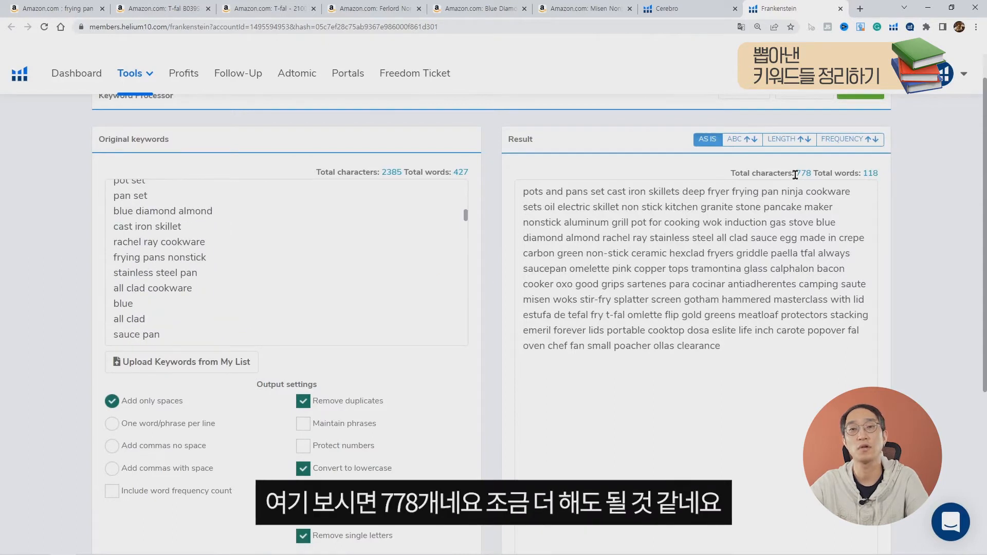
drag(794, 175, 813, 173)
click(920, 213)
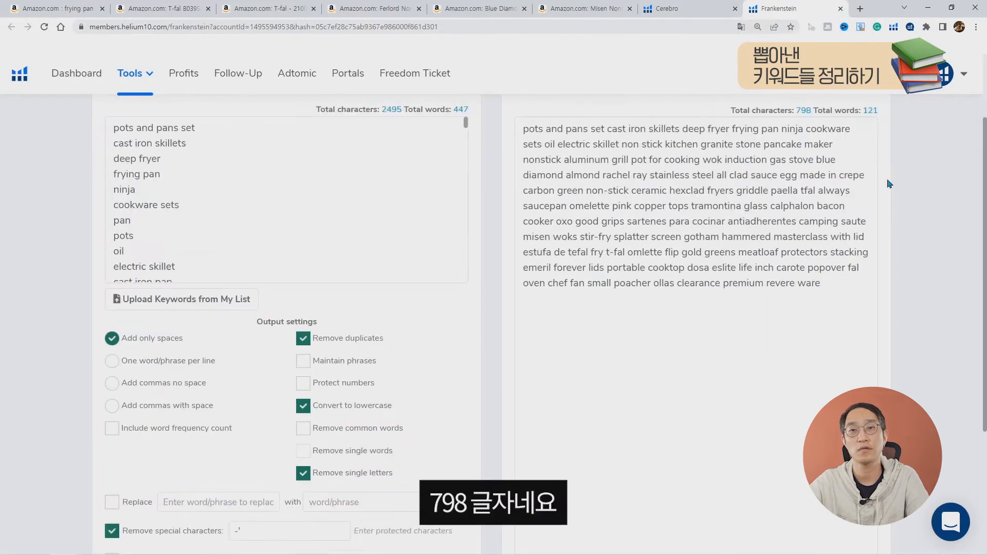
Step: Search the page for "non" and compare the "non stick", "nonstick" and "non-stick" spellings in the processed result
click(734, 189)
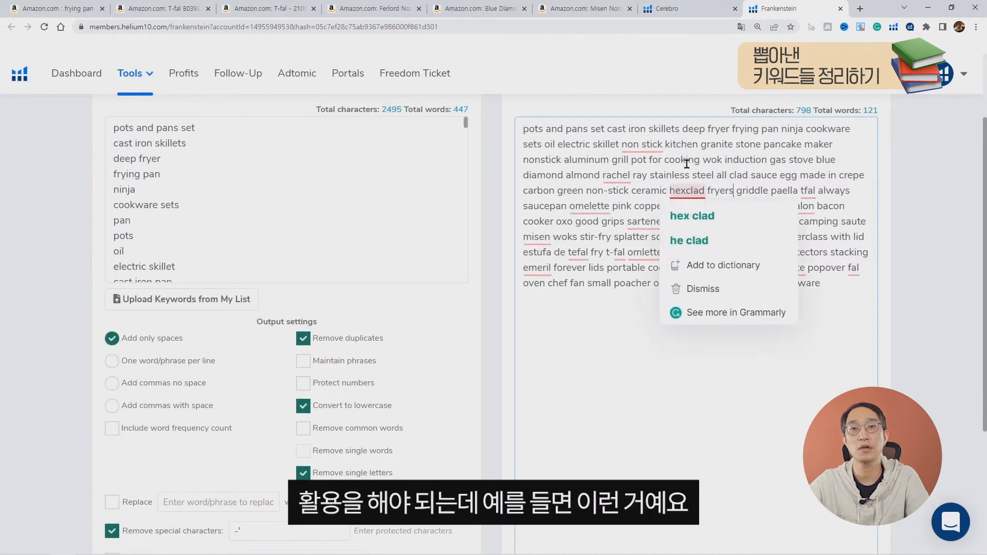
key(ctrl+f)
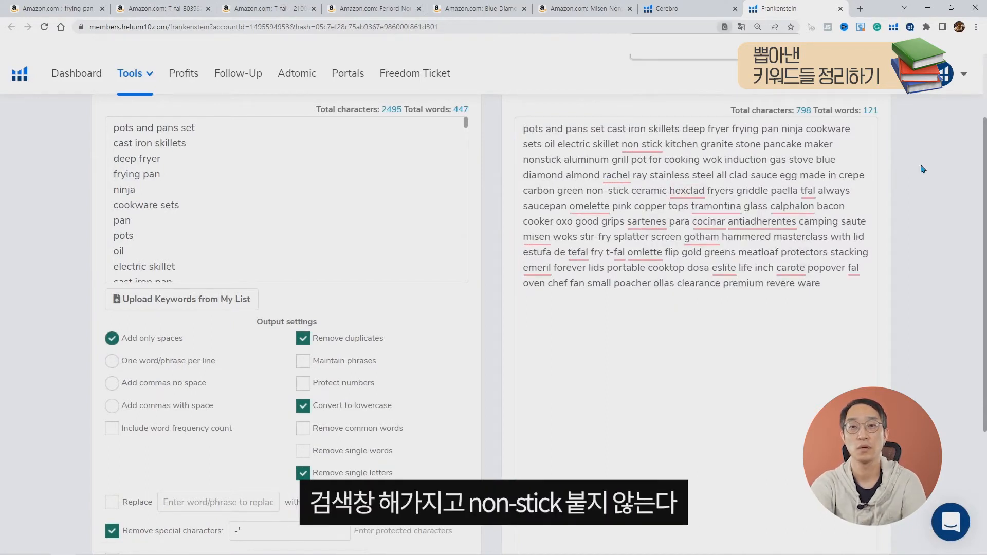
text(non)
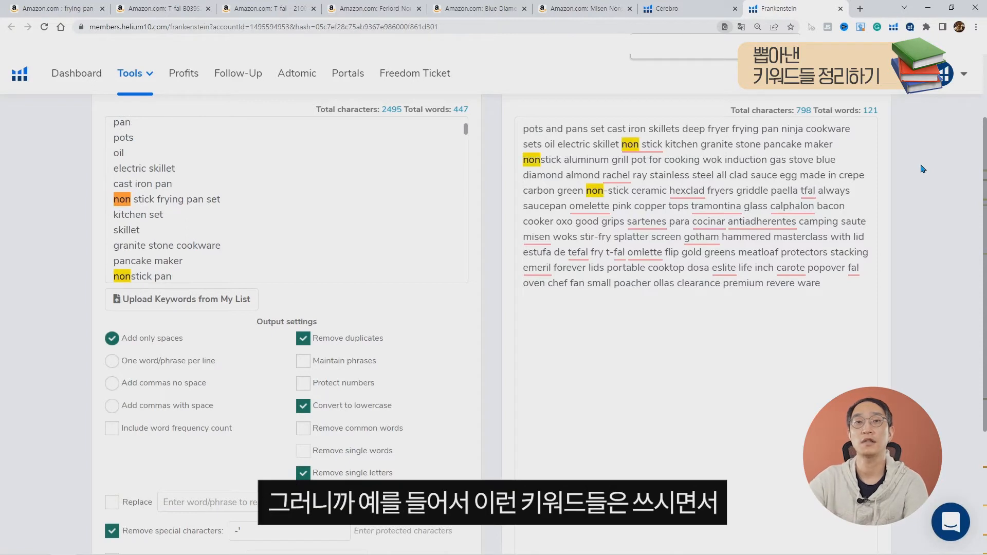
click(617, 146)
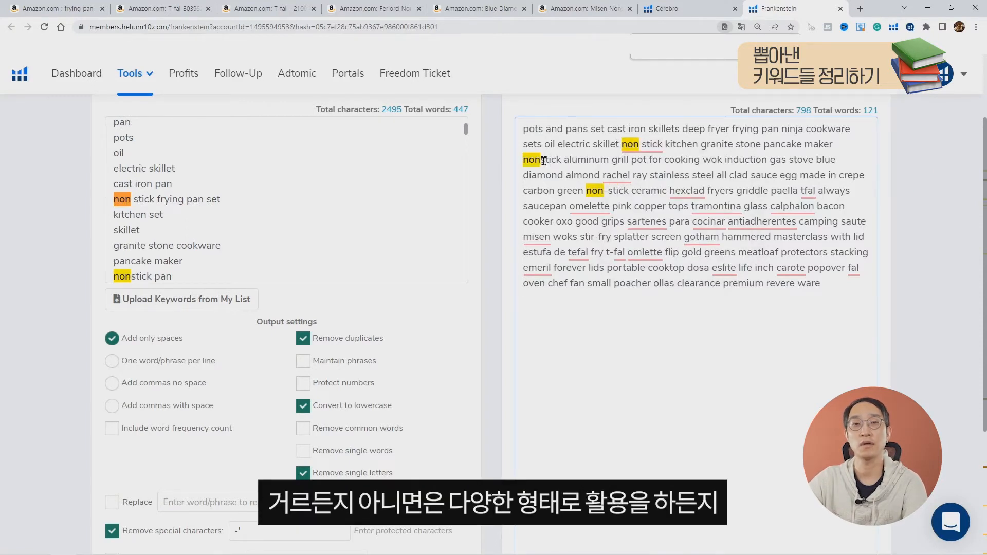
drag(522, 160, 557, 159)
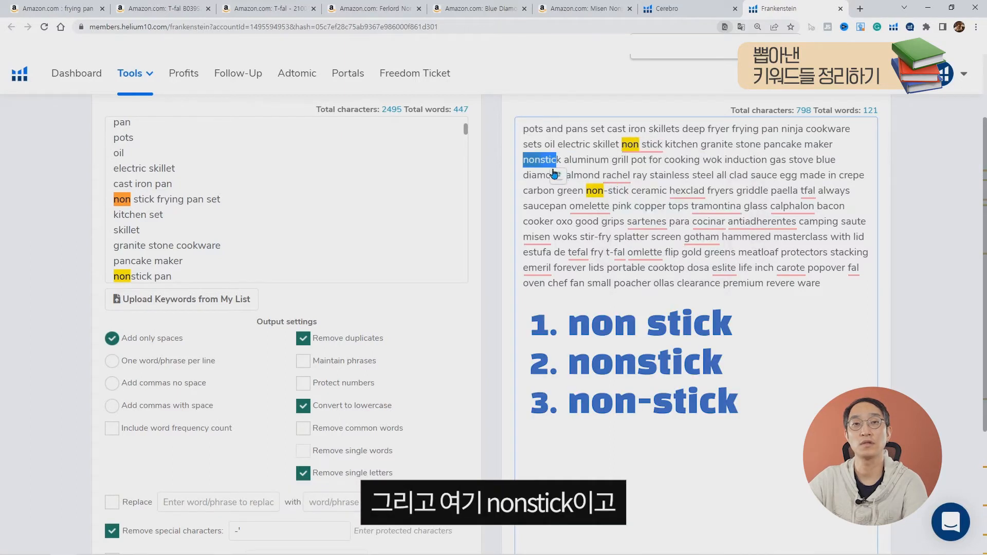
drag(577, 190, 629, 191)
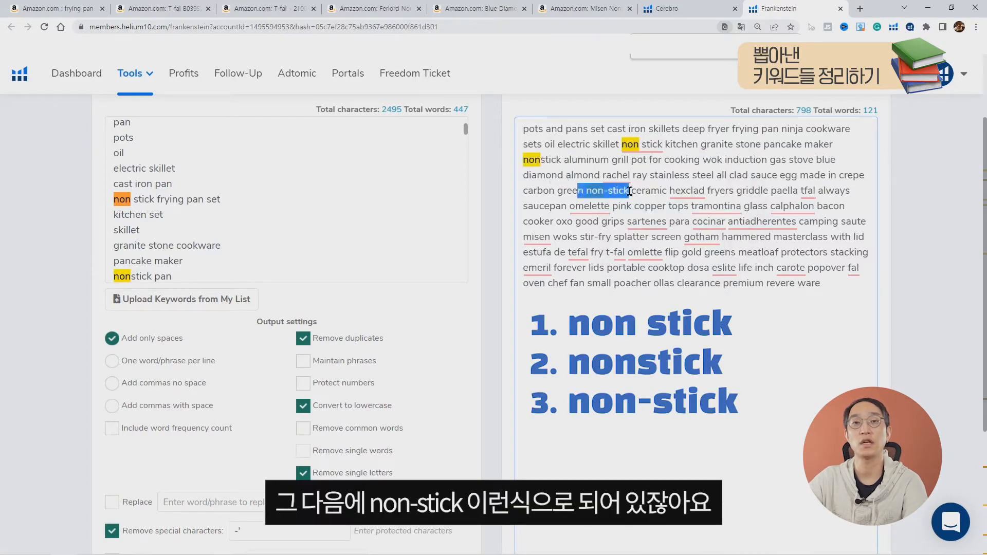
click(716, 49)
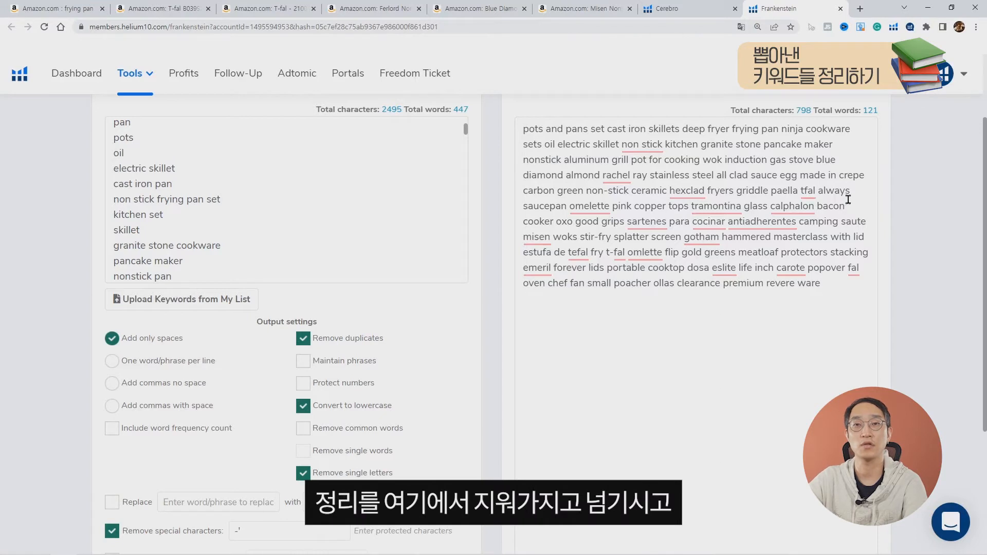
Step: Send the processed keywords to Scribbles and apply them as the keyword list for the listing
mouse_move(785, 263)
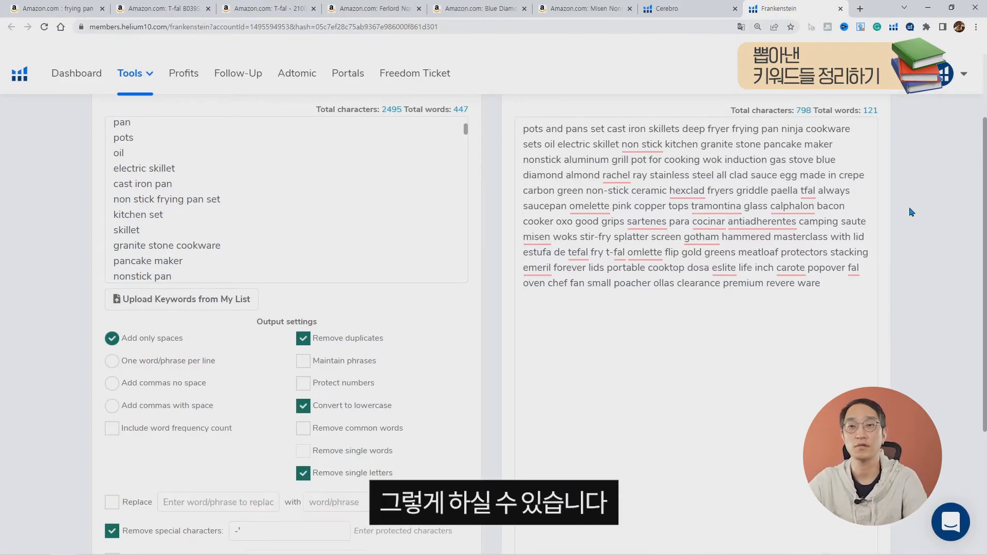
scroll(912, 213, down, 4)
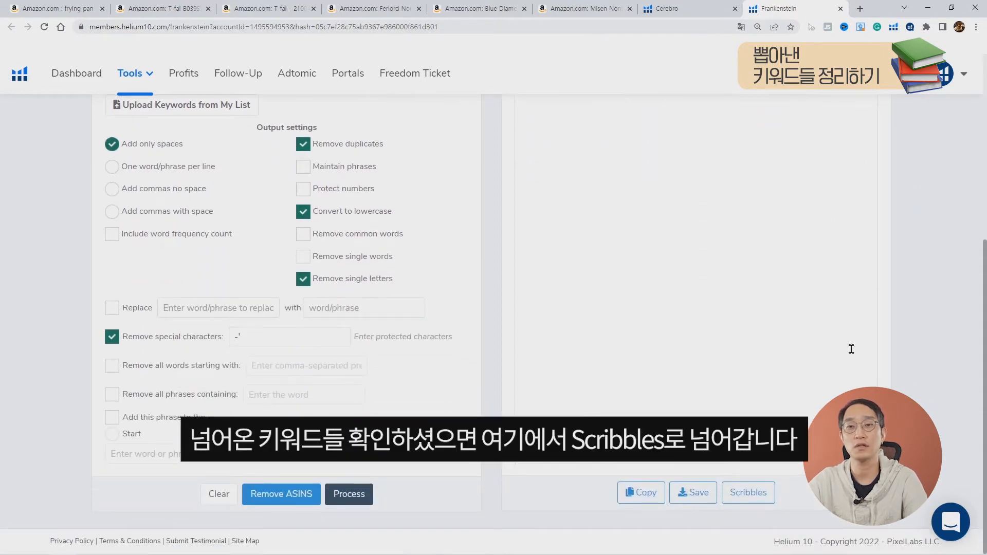
click(748, 492)
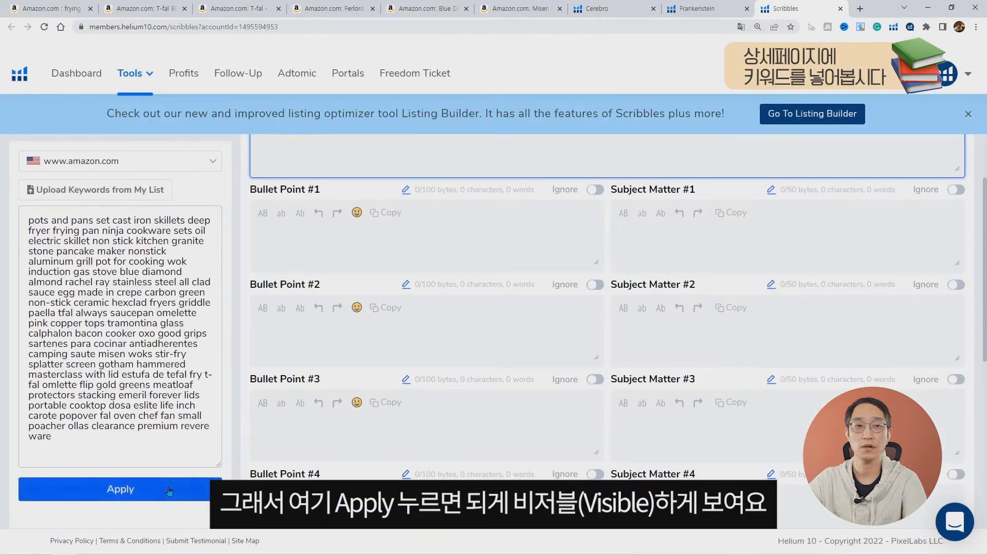
click(209, 489)
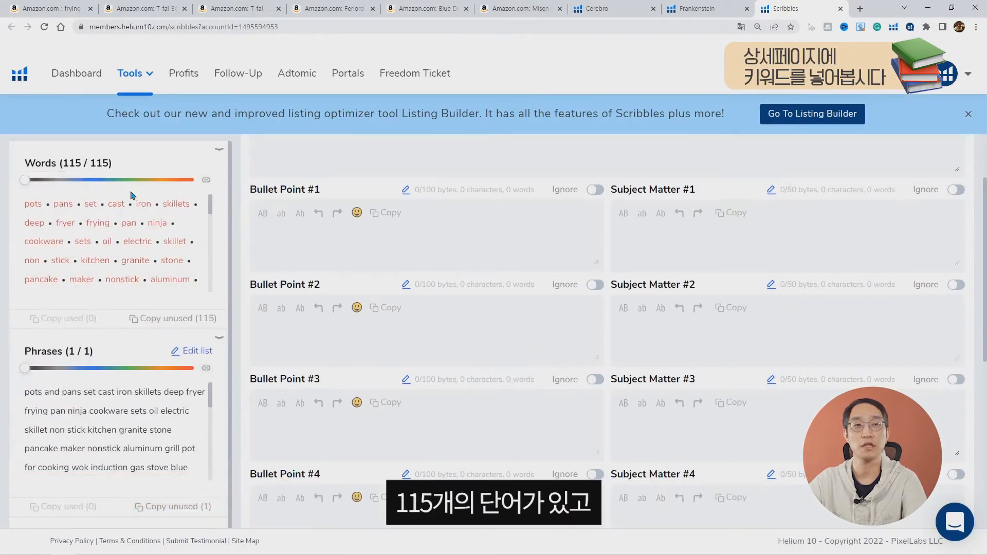
Step: Review the whole applied word list and its search-volume colour coding, ending back at the first words
scroll(191, 224, down, 5)
scroll(189, 234, up, 5)
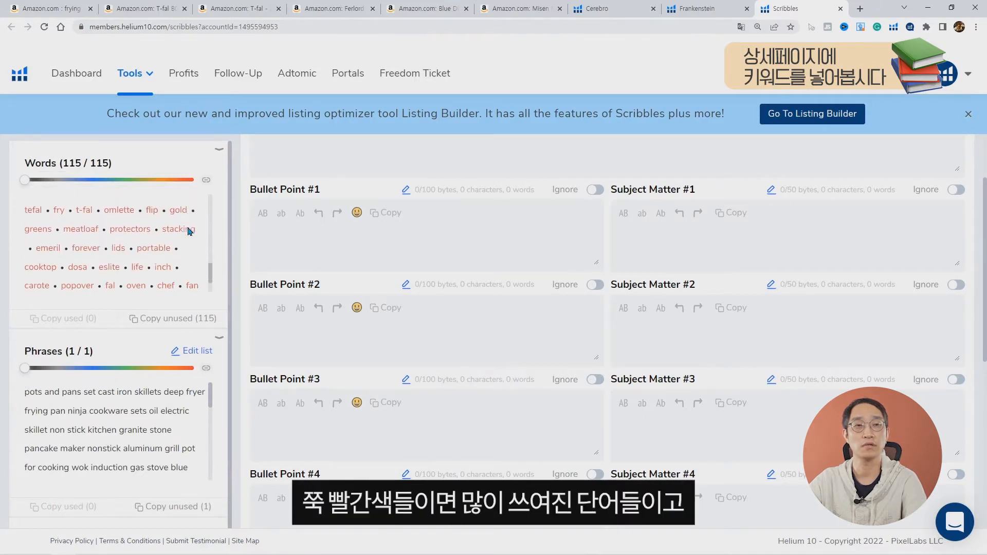
scroll(187, 241, up, 2)
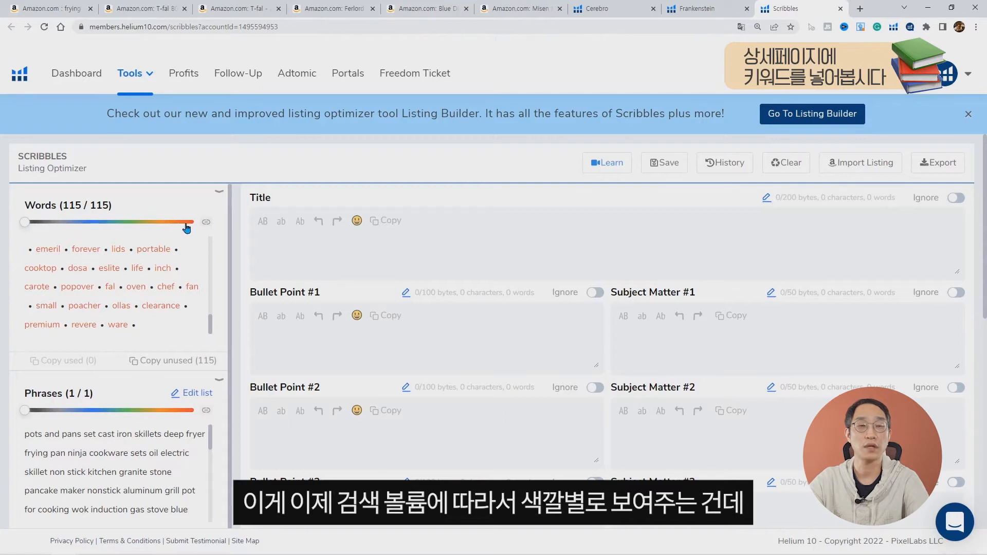
scroll(170, 288, up, 10)
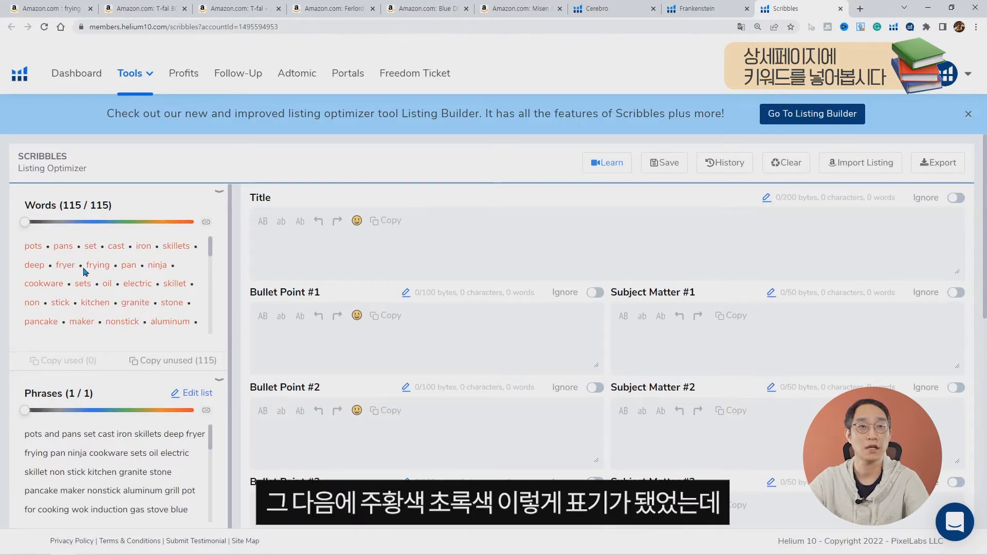
scroll(117, 312, down, 2)
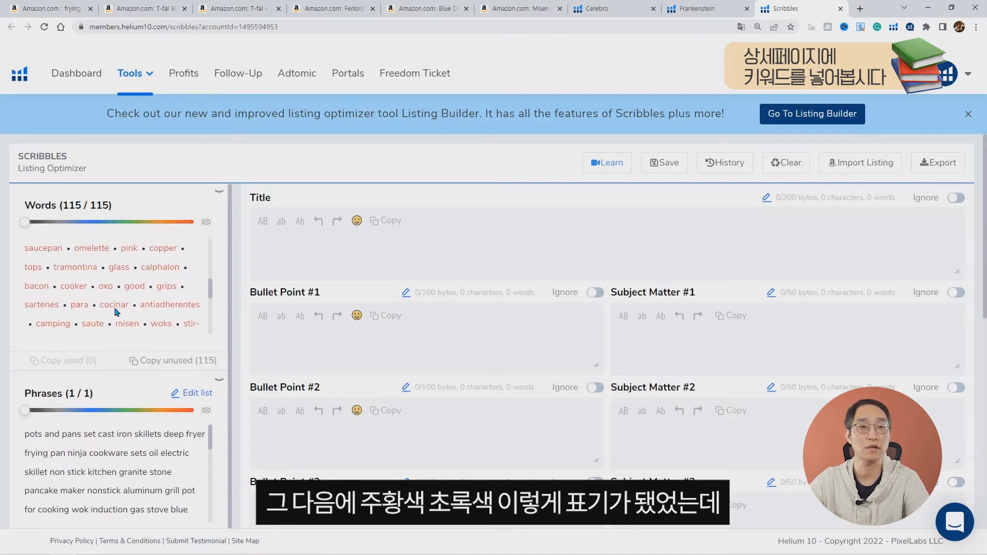
scroll(117, 312, down, 8)
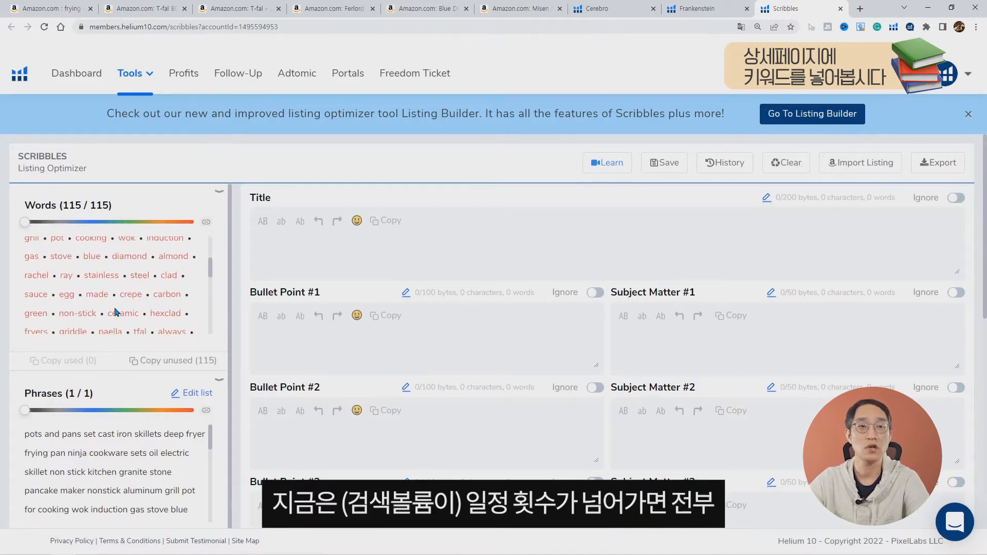
scroll(116, 312, down, 3)
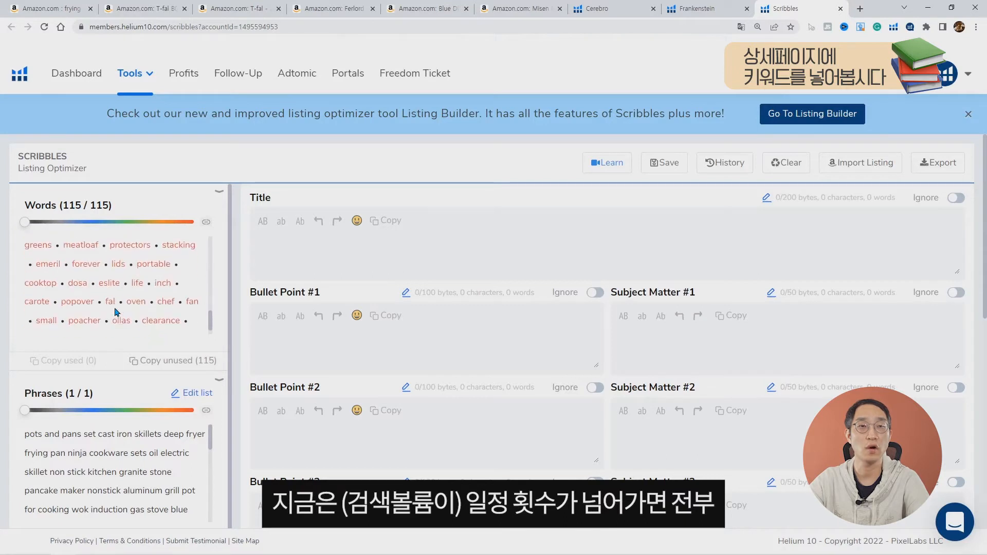
scroll(117, 312, up, 15)
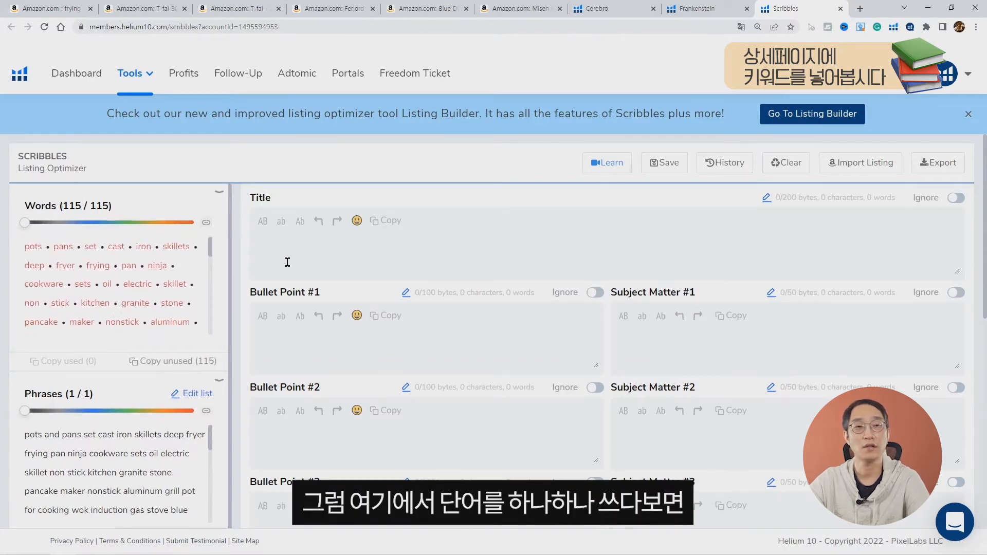
Step: Start the listing title with "[FAEM GLOBAL] Frying Pans", using the suggested keyword "pans" and capitalizing its first letter
click(568, 257)
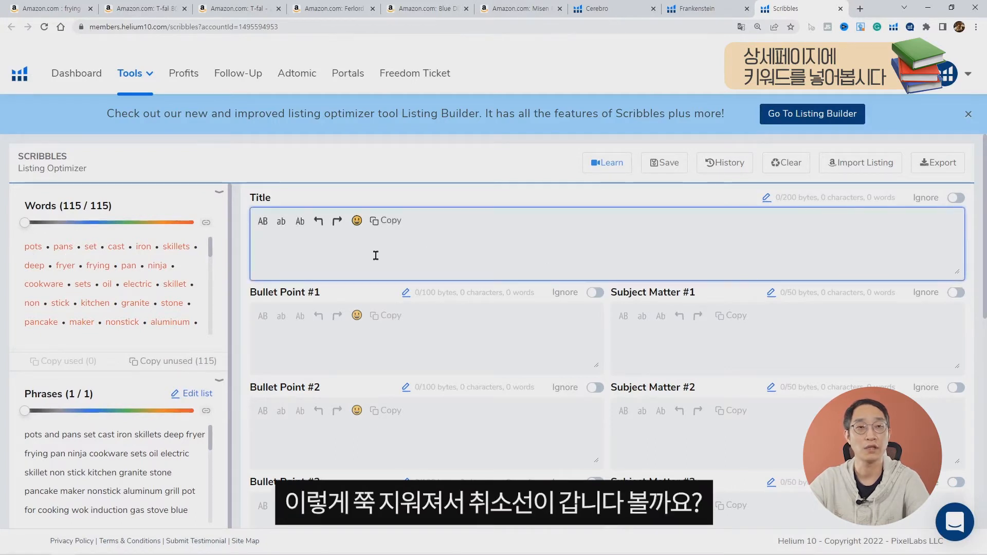
text([FAEM GLOBAL])
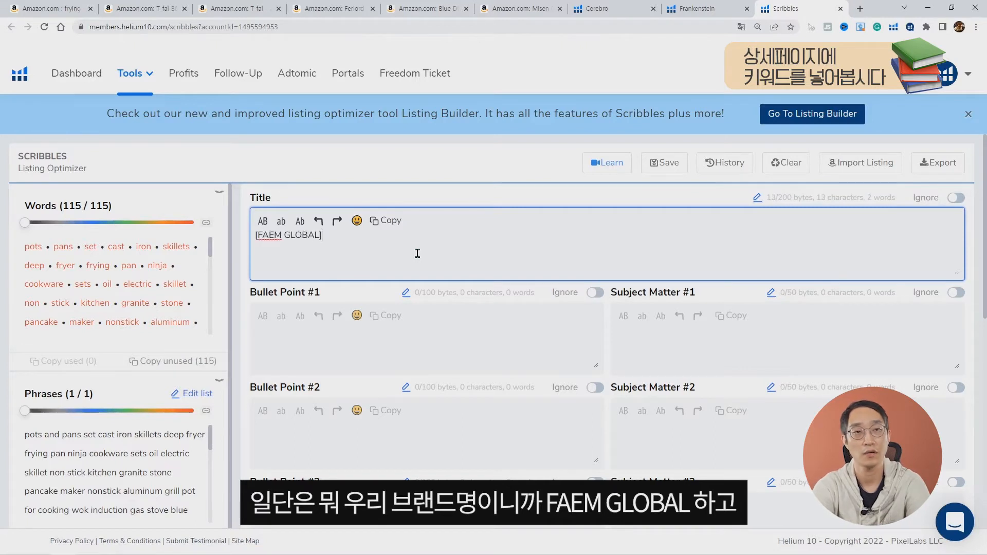
text( Frying)
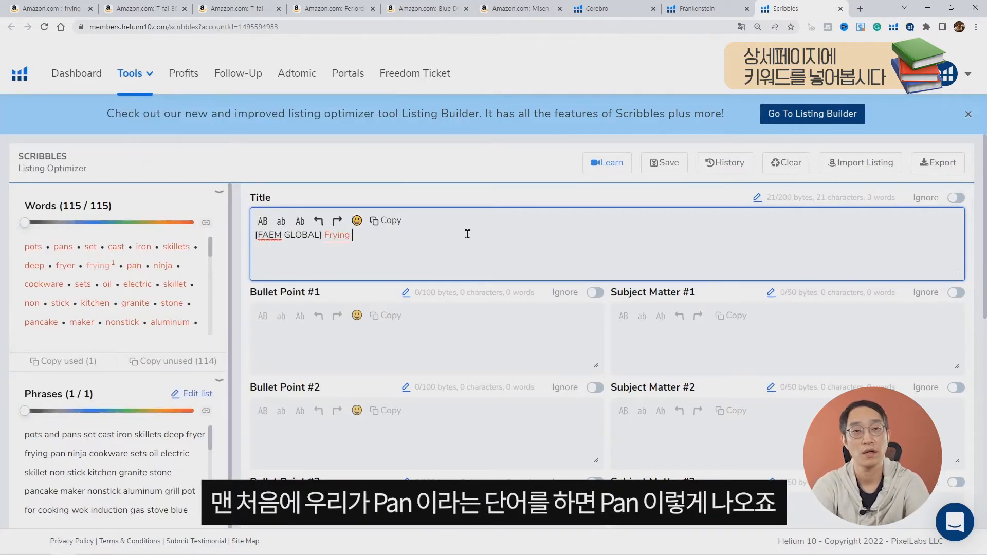
text(n)
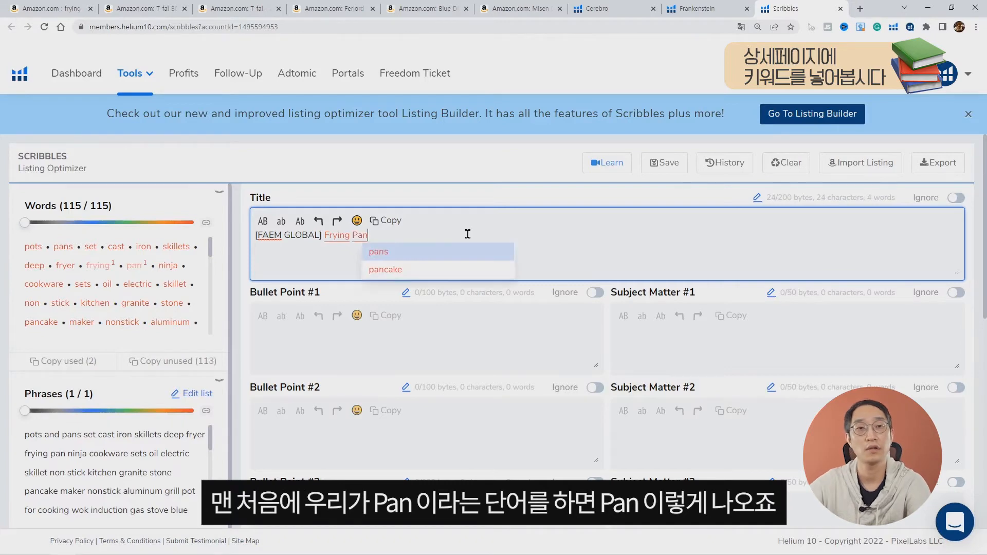
click(423, 253)
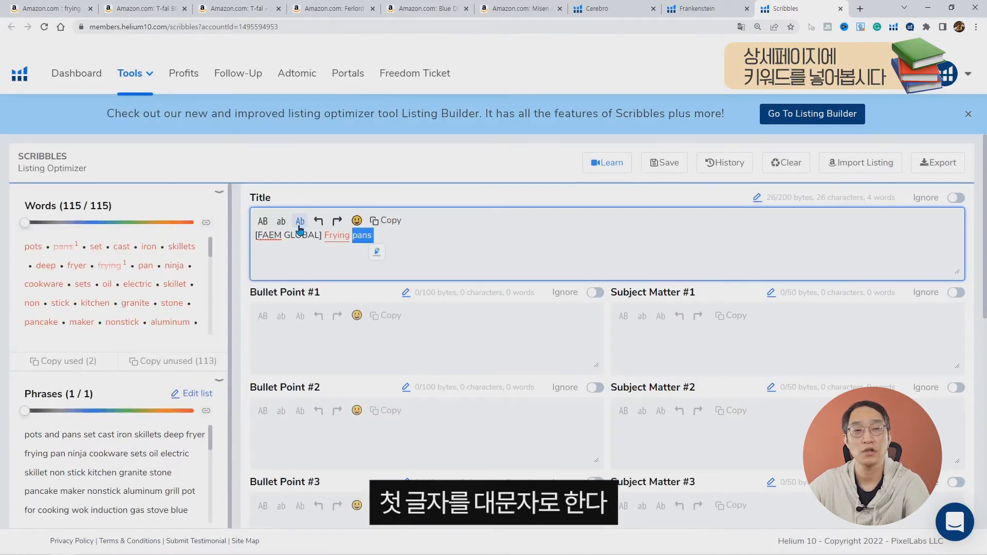
click(300, 226)
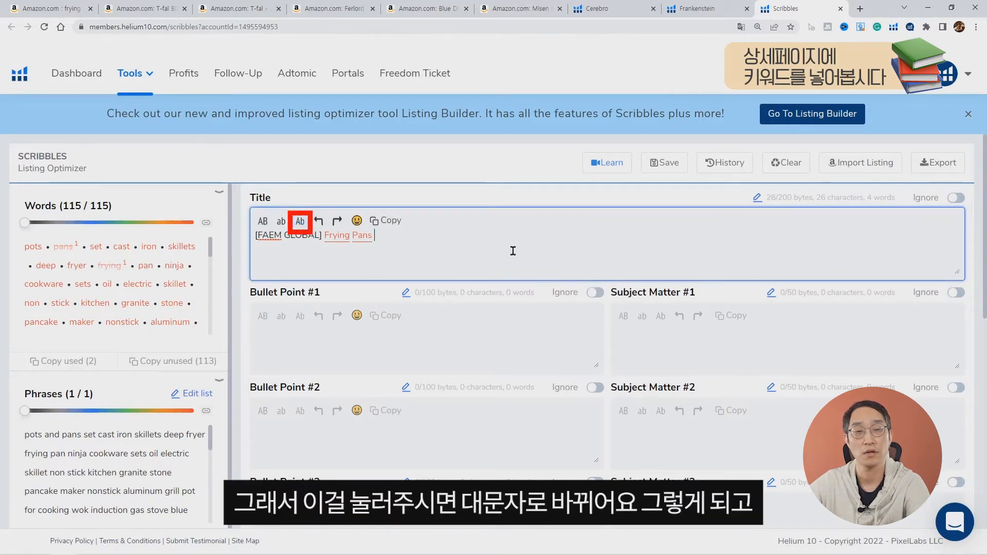
Step: Extend the title with "15inches Non-Stick Iron Skillets" after "Frying Pans"
text(15inches)
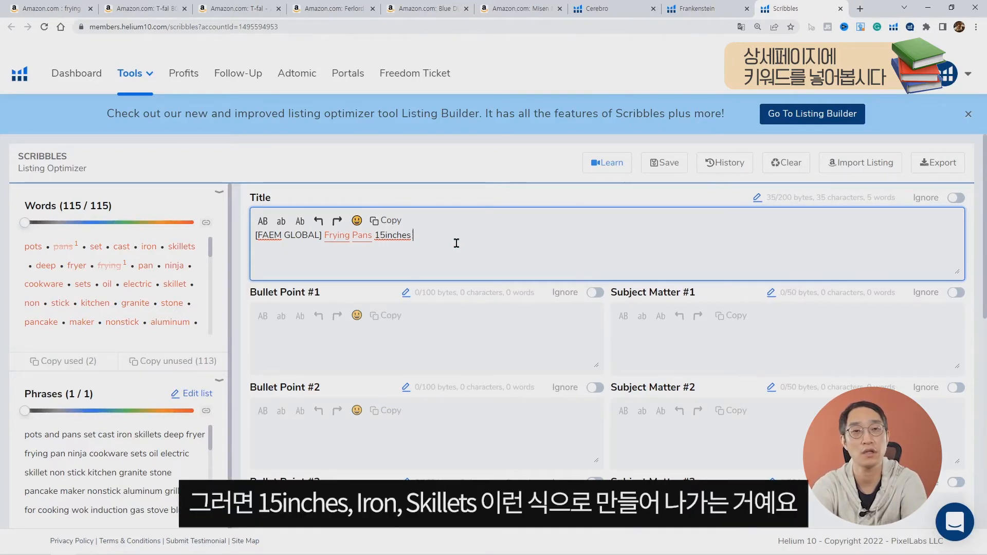
text(ron Skillets)
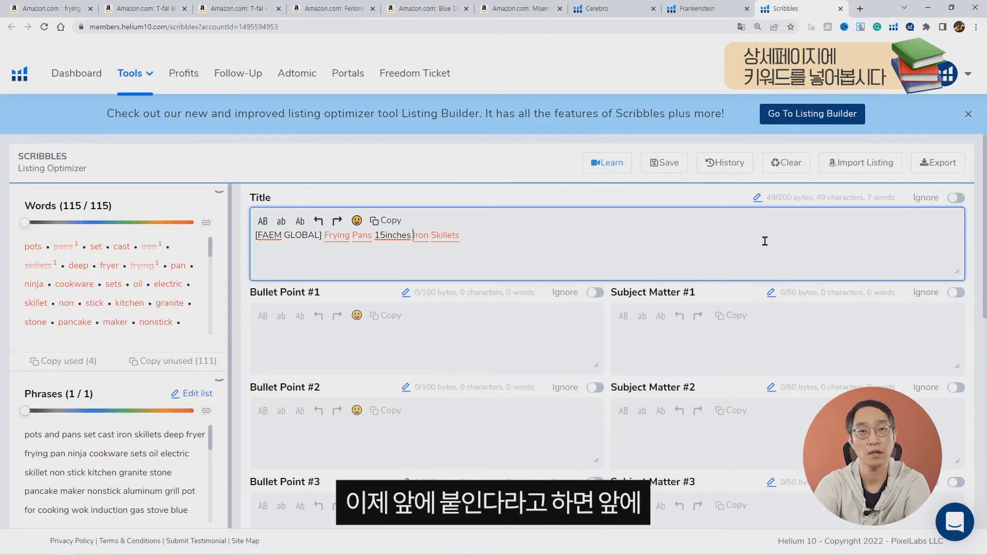
text(Non-)
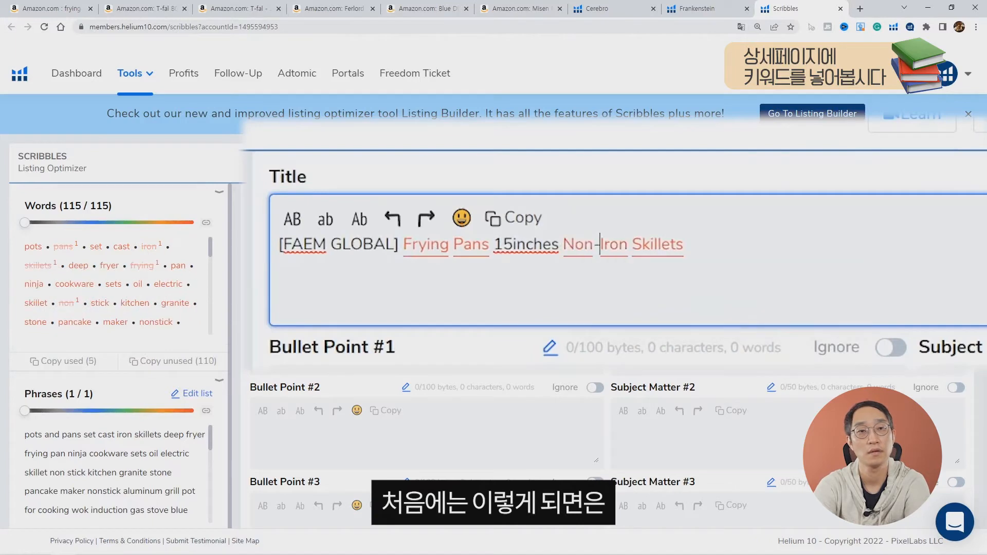
text(sti)
key(BackSpace)
key(BackSpace)
key(BackSpace)
text(Stick)
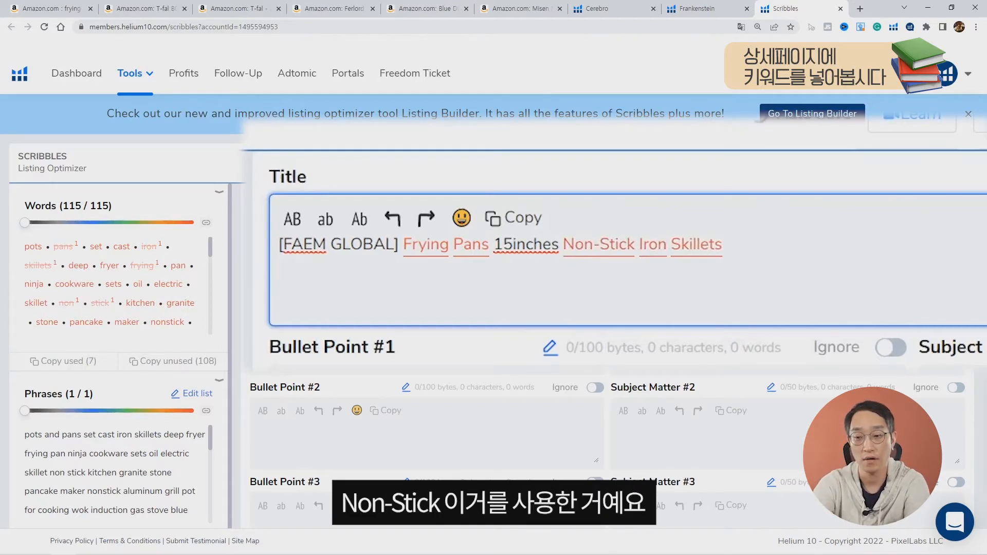
Step: Enter "Non Stick" in Bullet Point #1 and replace it with the suggested keyword "nonstick"
click(523, 324)
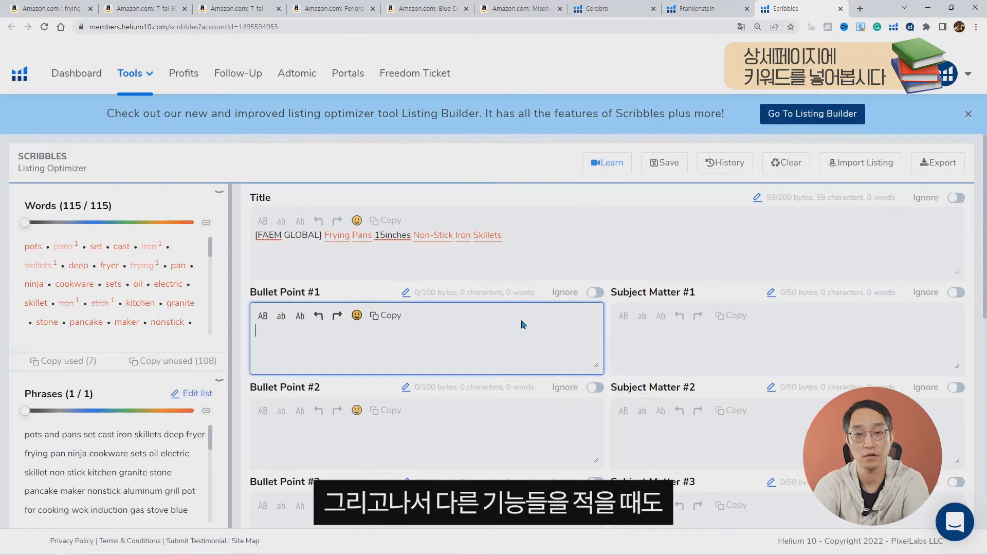
text(Non Stick)
key(Left)
key(Left)
key(Left)
key(Left)
key(Left)
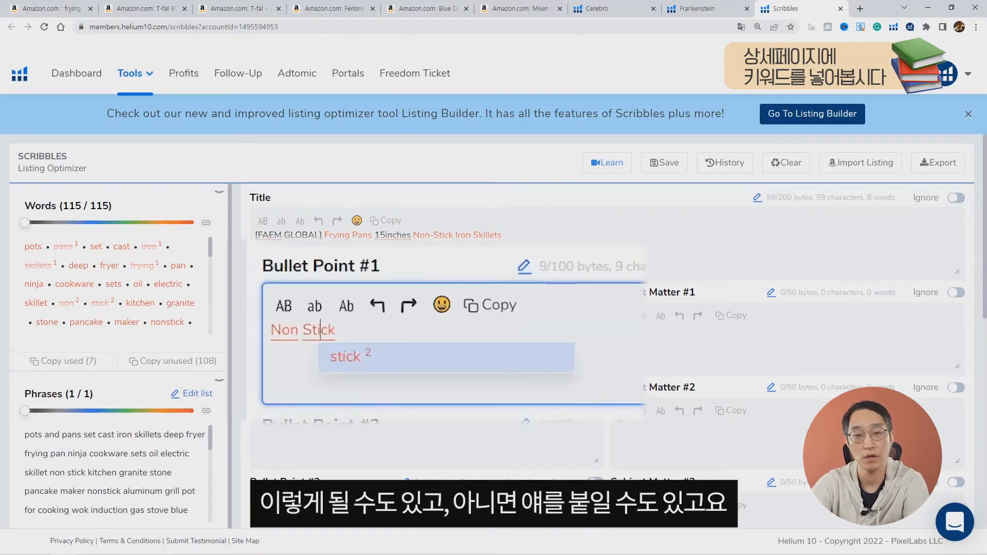
key(BackSpace)
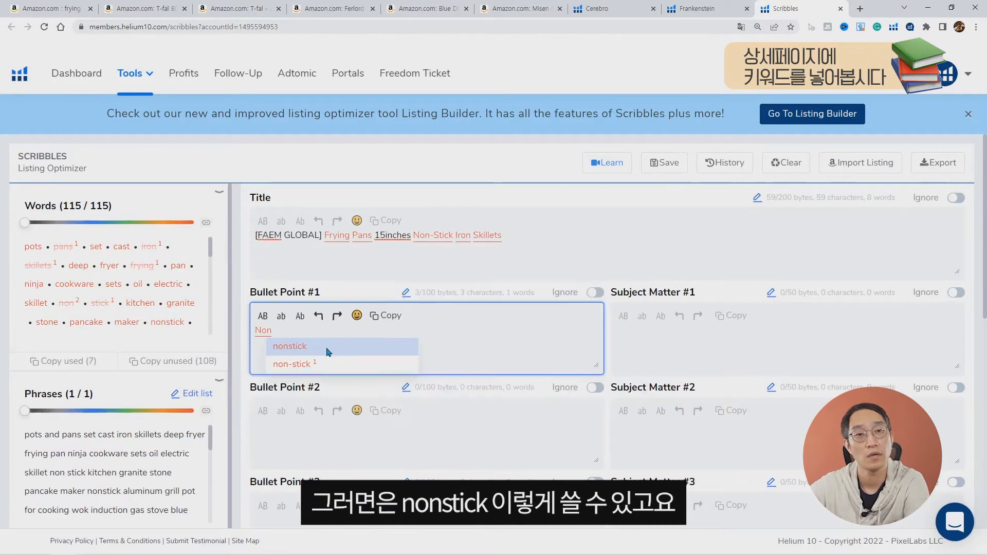
click(327, 351)
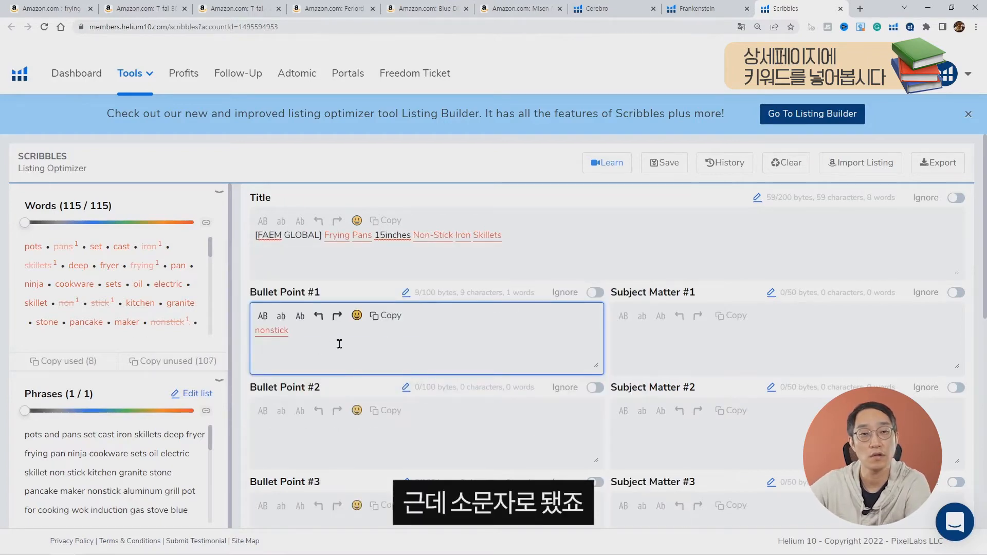
Step: Add "fryers" after "nonstick" in Bullet Point #1 and convert the whole phrase to uppercase
text(fryers)
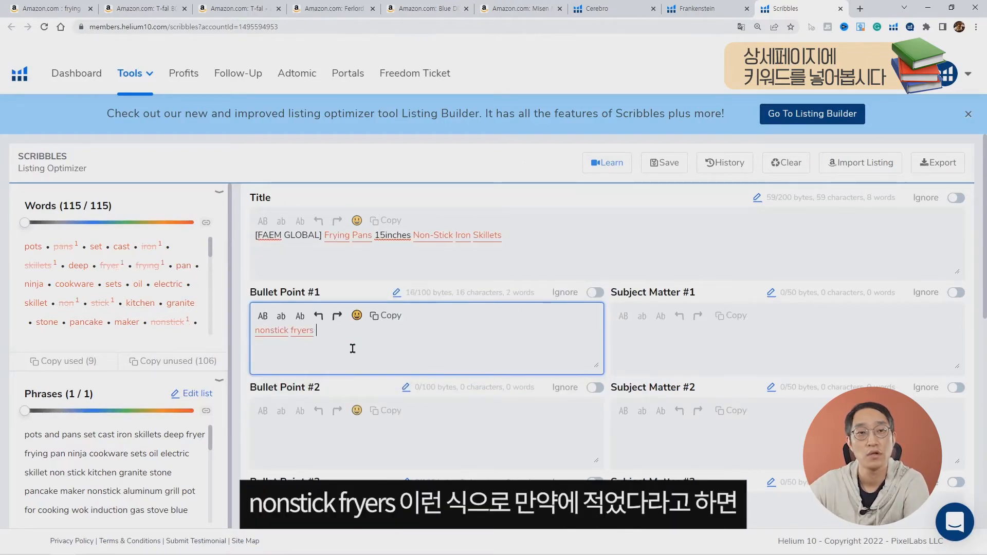
drag(330, 335, 214, 325)
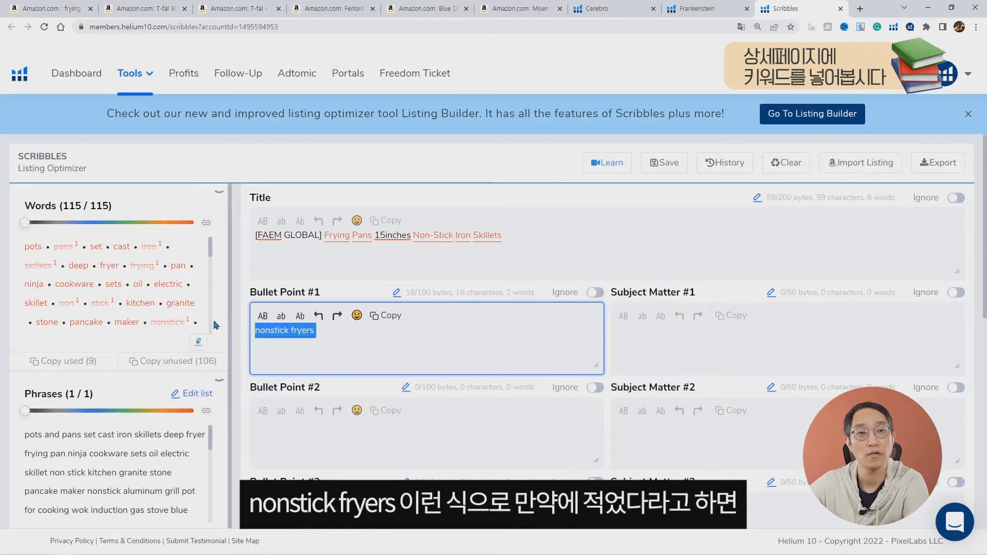
click(264, 320)
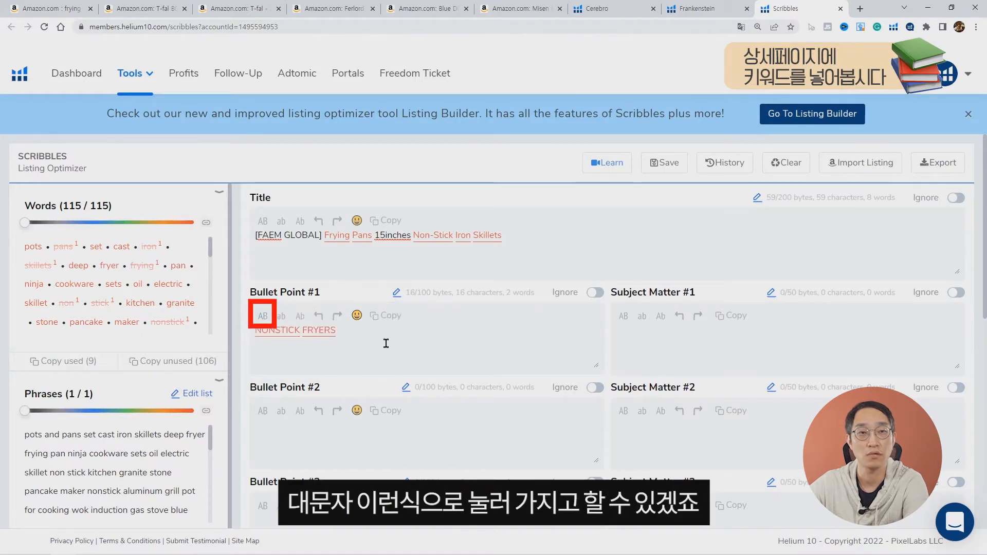
Step: Check the keyword list for usable words and write "Electric Pans" in Bullet Point #2
click(358, 417)
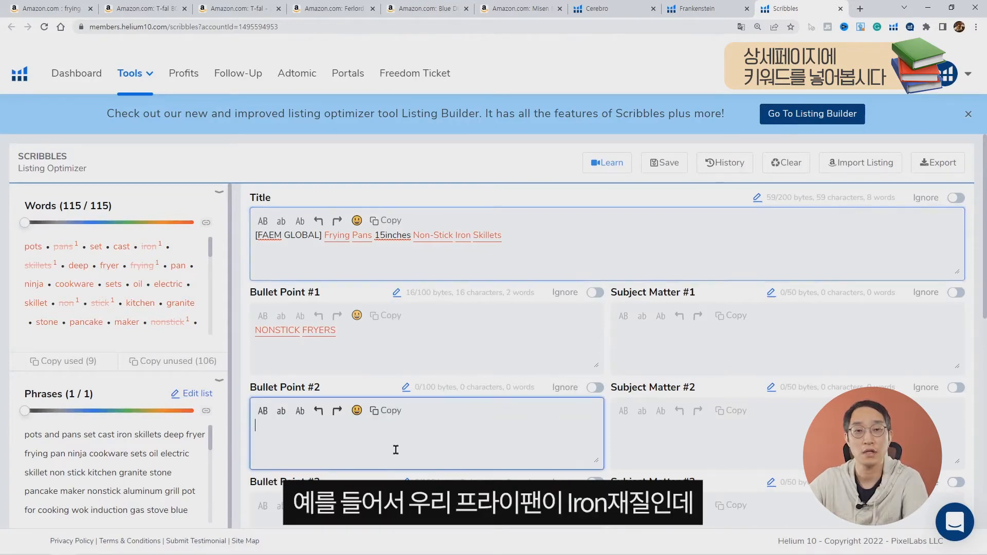
scroll(52, 284, down, 1)
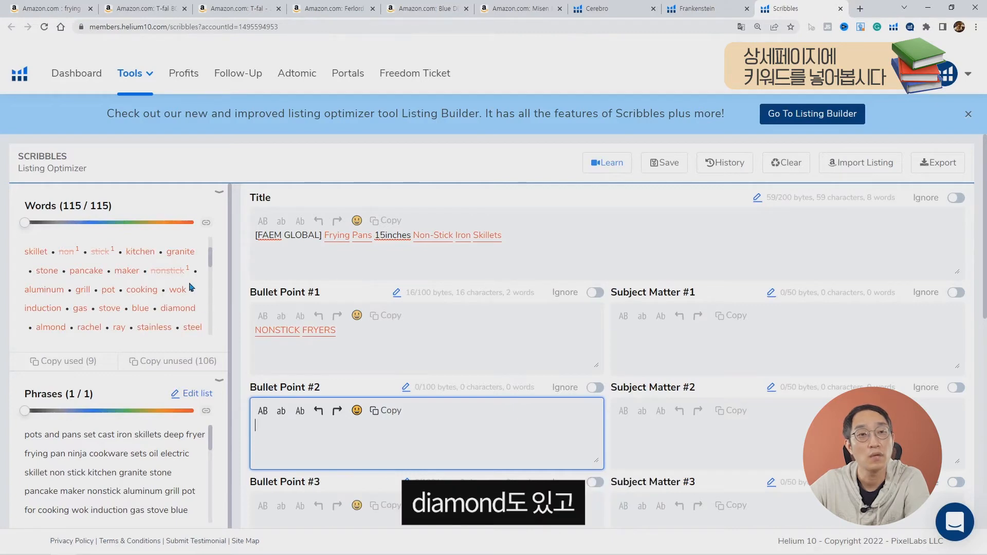
scroll(159, 307, up, 1)
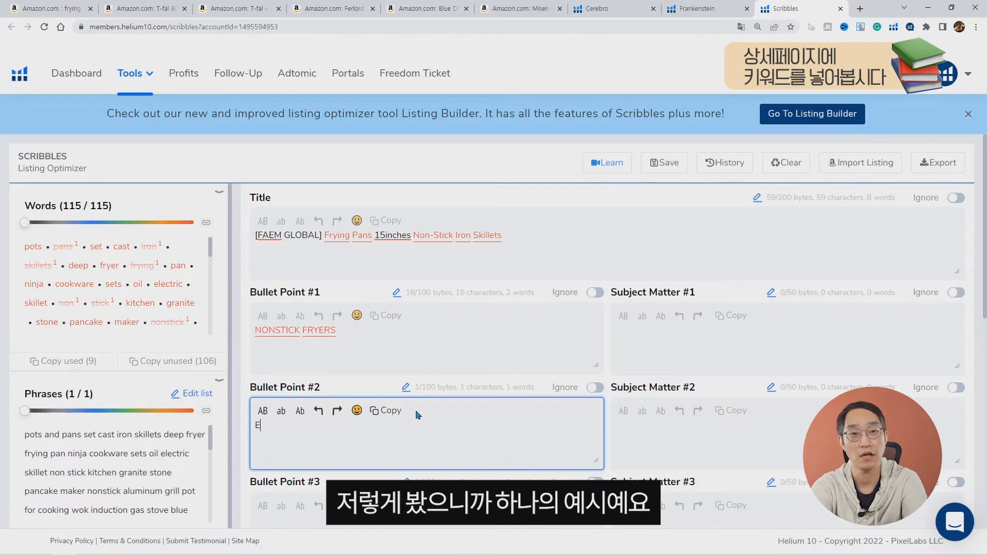
text(lect)
text(ric)
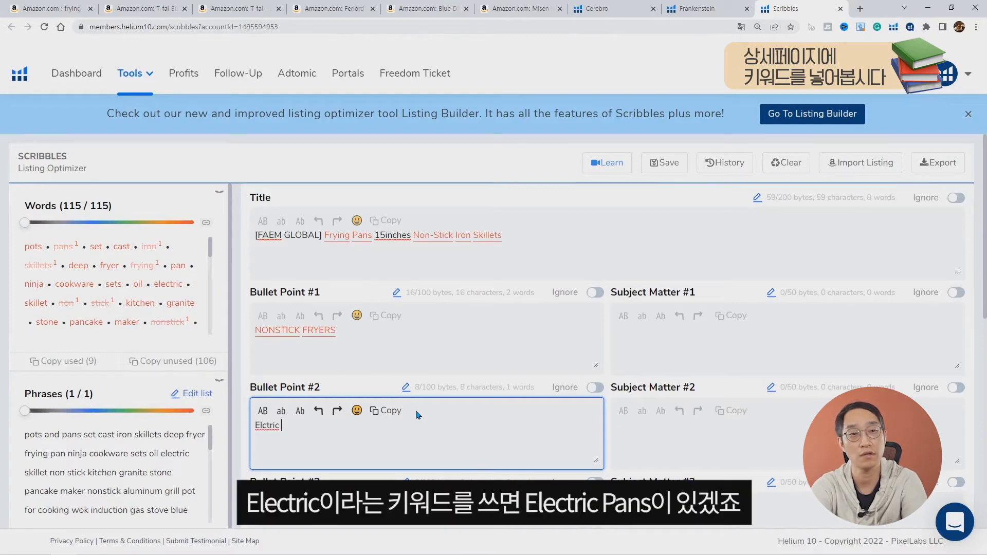
text(Pans)
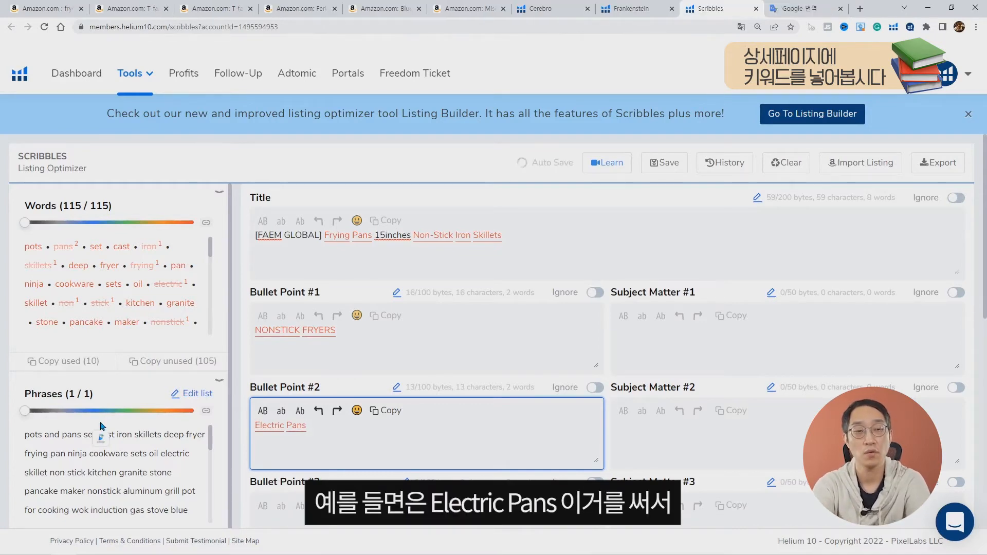
Step: Put "Safer than An" before "Electric Pans" in Bullet Point #2 and convert the whole line to uppercase
click(255, 425)
text(Safer than An)
key(ctrl+a)
click(161, 263)
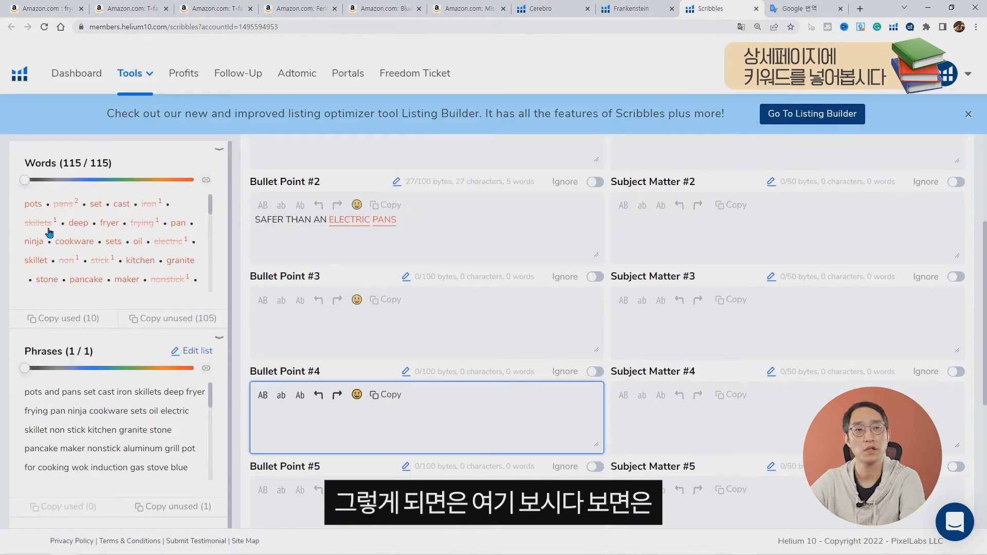
Step: Find food names in the keyword list and enter "Bacon, omelette" in Bullet Point #4
scroll(178, 257, down, 5)
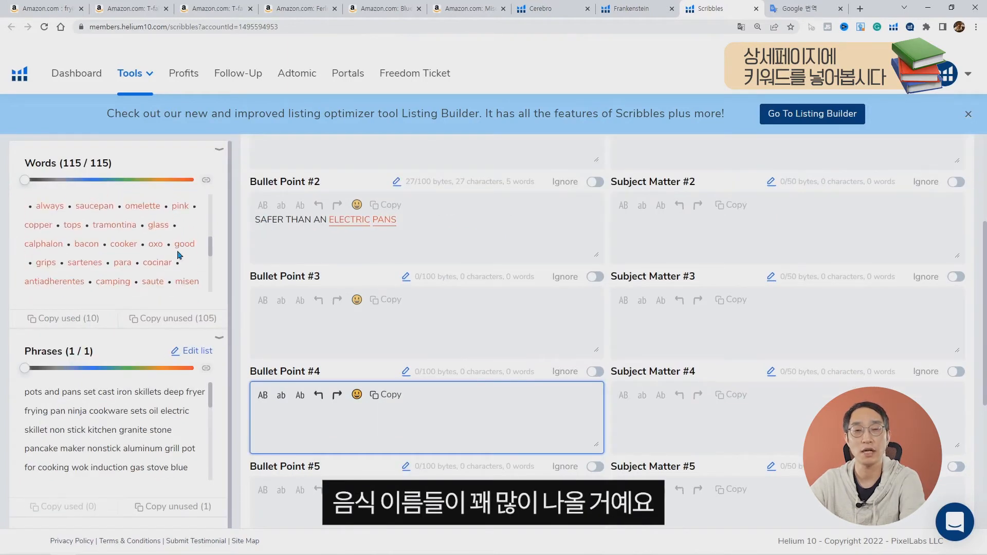
text(b)
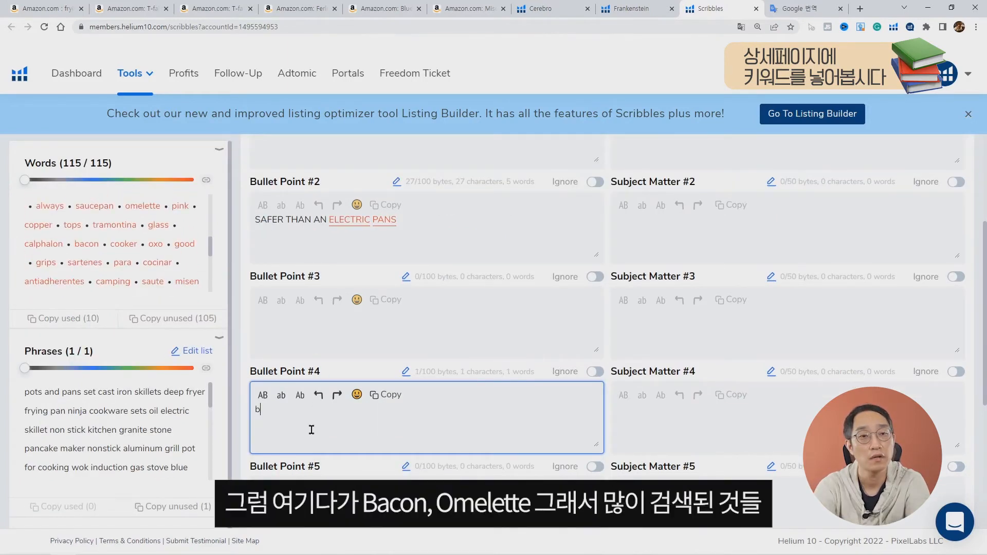
text(acon, omelette)
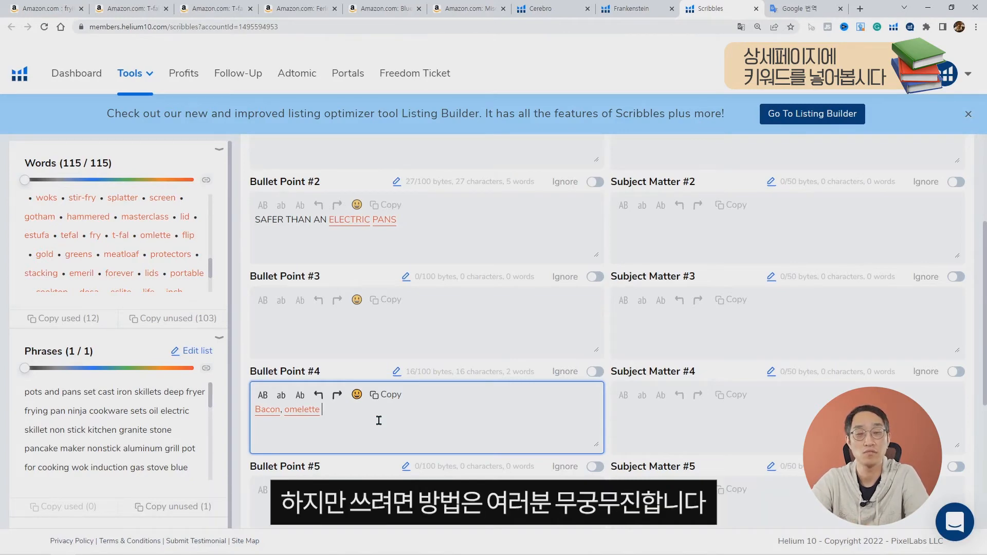
Step: Review the listing draft from the title through the bullet points down to the description
scroll(368, 348, up, 4)
scroll(370, 347, down, 9)
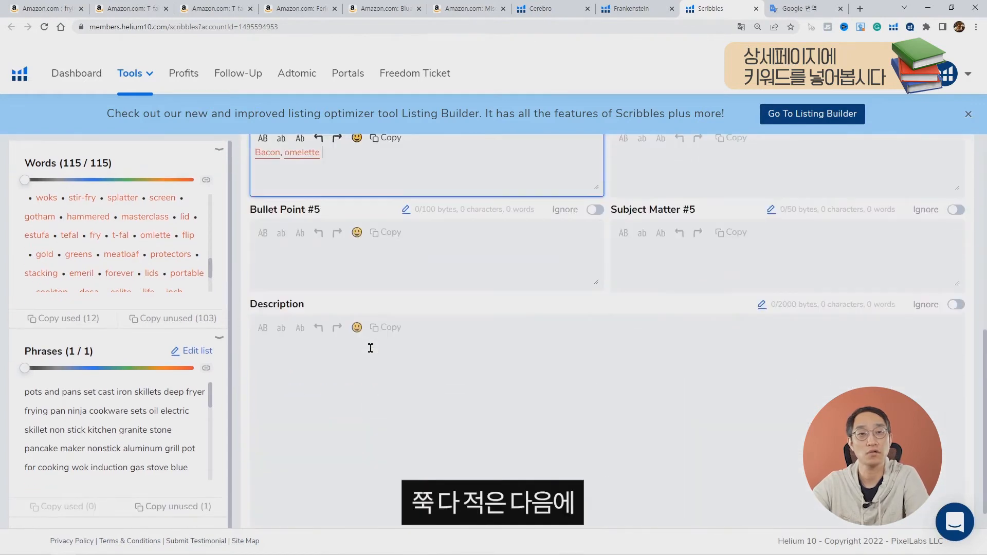
scroll(371, 349, up, 9)
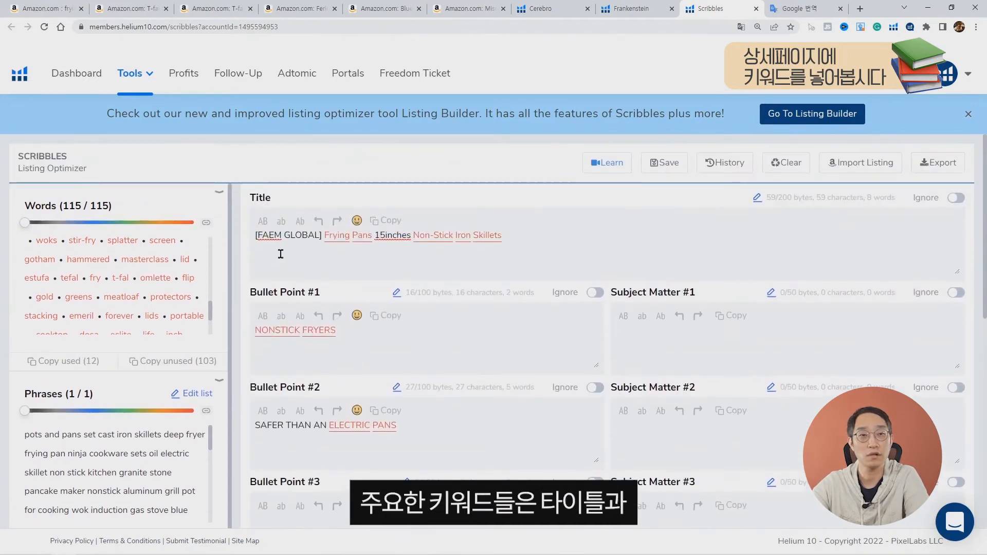
click(276, 263)
click(401, 352)
scroll(402, 353, down, 7)
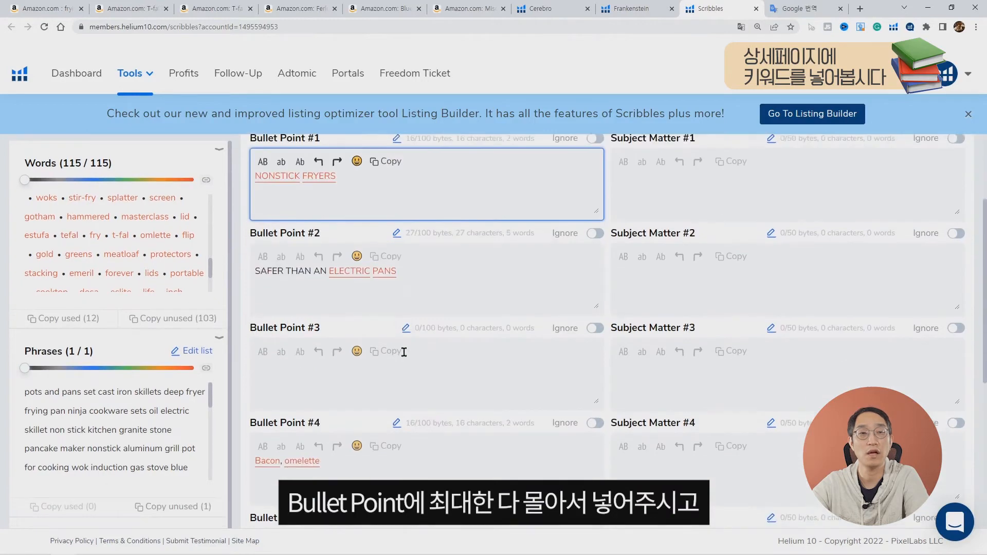
scroll(402, 352, down, 2)
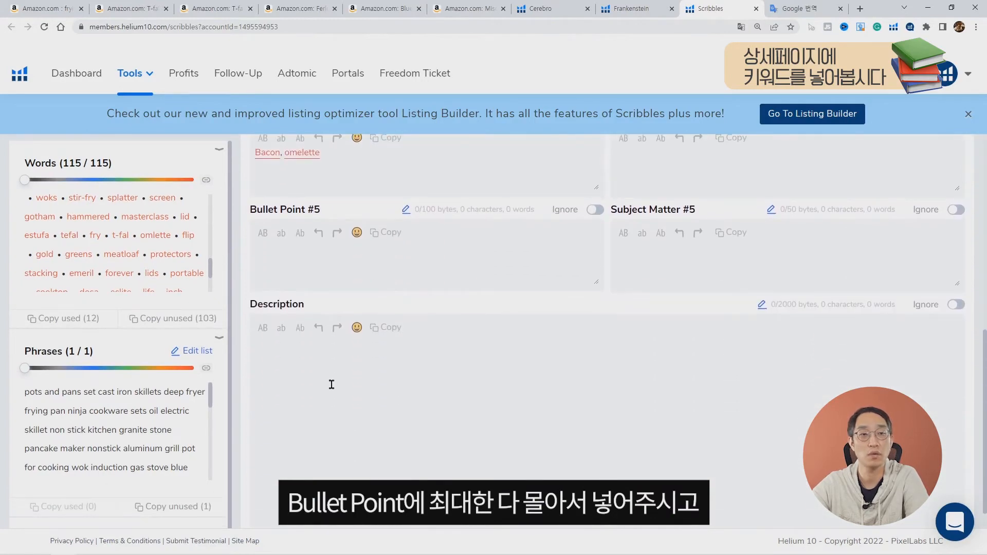
Step: Examine the used and unused keyword counts, the remaining words and the Search Terms field, and return to the bullet points
scroll(291, 384, down, 3)
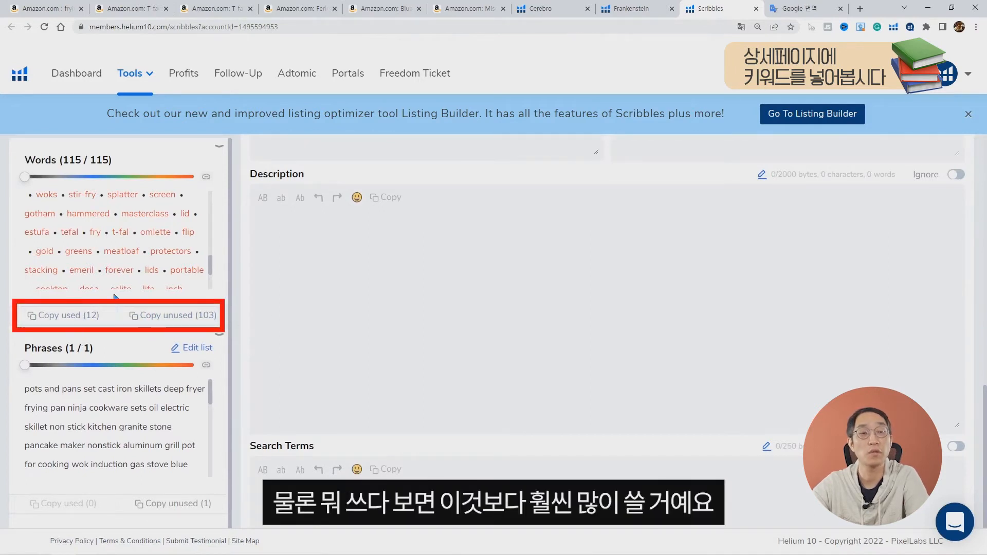
scroll(204, 288, down, 2)
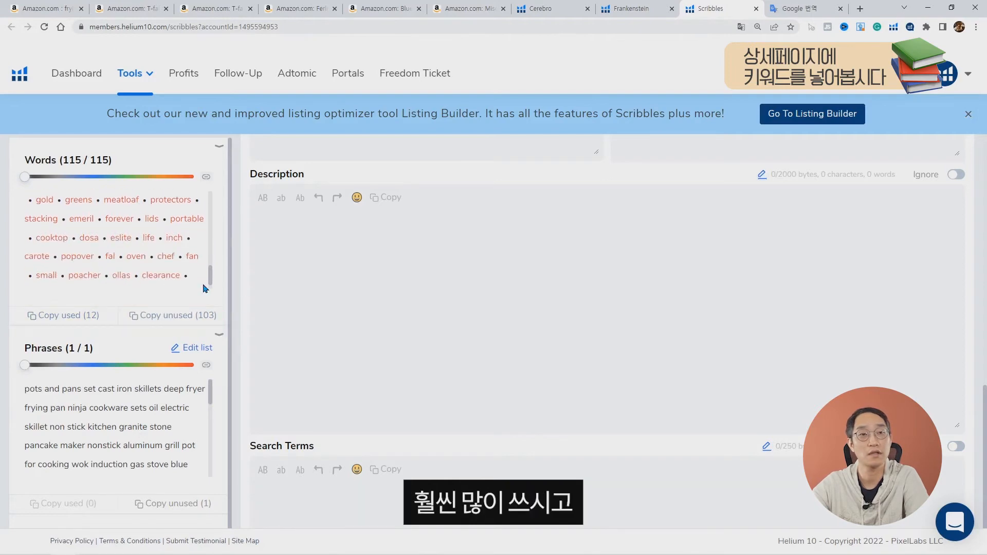
scroll(359, 282, up, 1)
scroll(319, 241, down, 1)
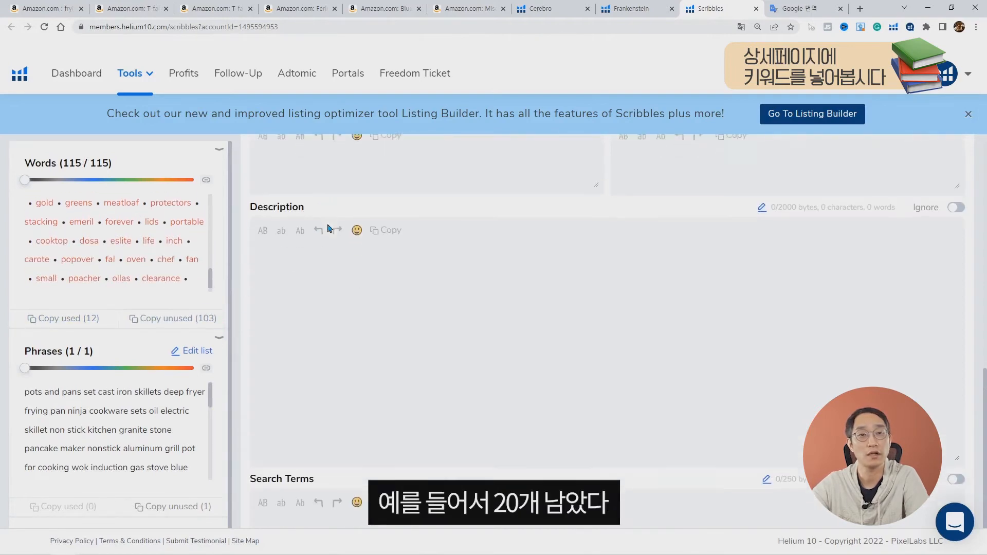
scroll(286, 284, down, 1)
click(299, 500)
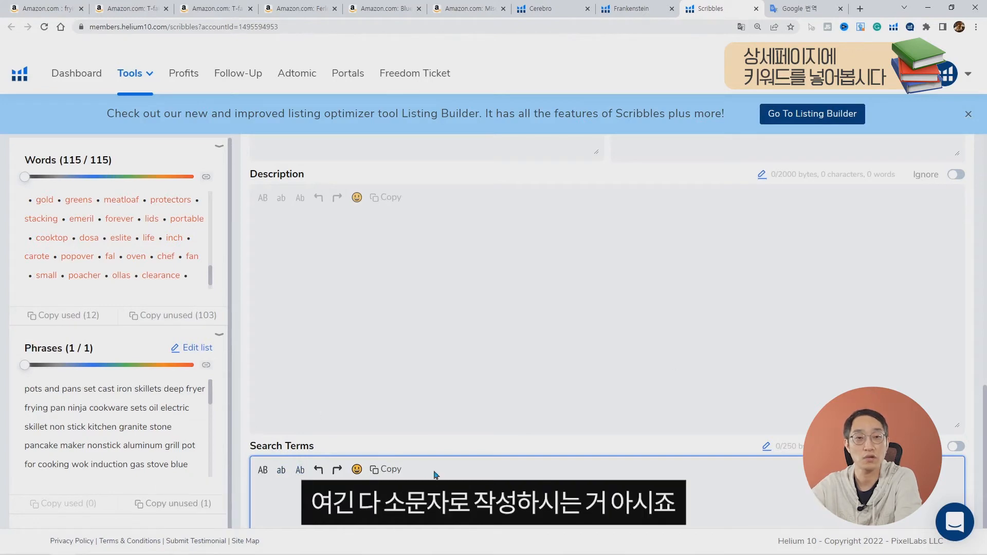
scroll(322, 384, up, 10)
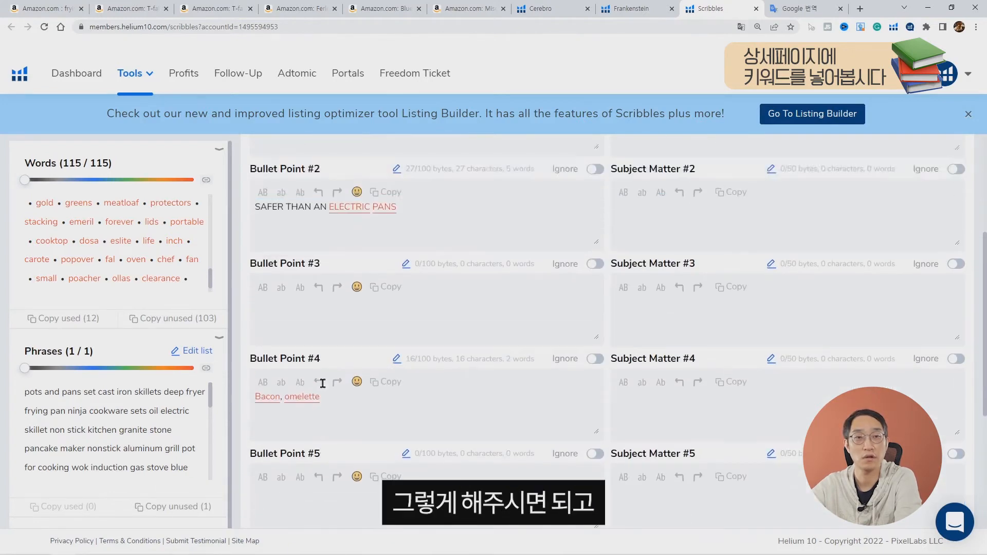
Step: Review the listing draft, start importing an Amazon listing with the overwrite accepted, and go to the ASIN or URL field
scroll(438, 432, down, 2)
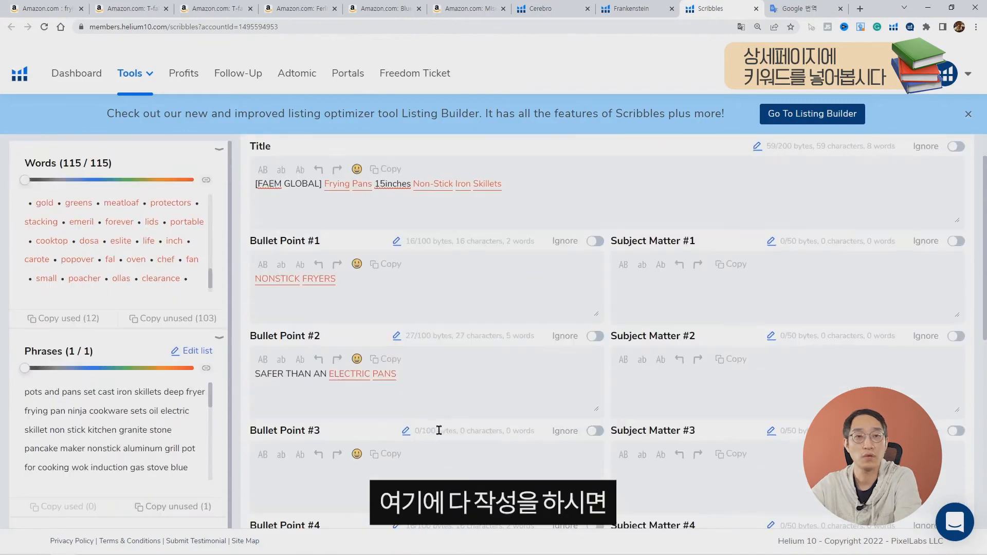
scroll(405, 462, down, 4)
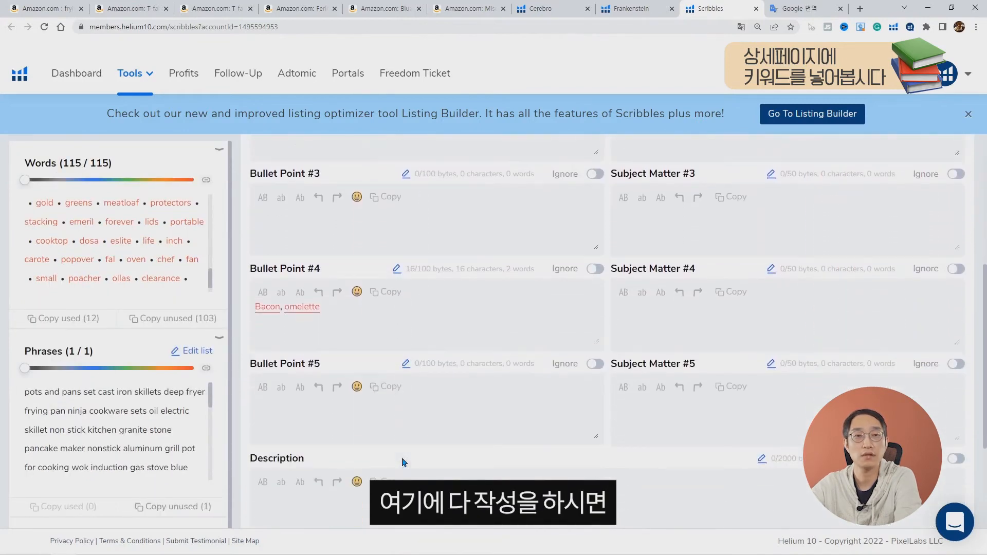
scroll(642, 368, up, 6)
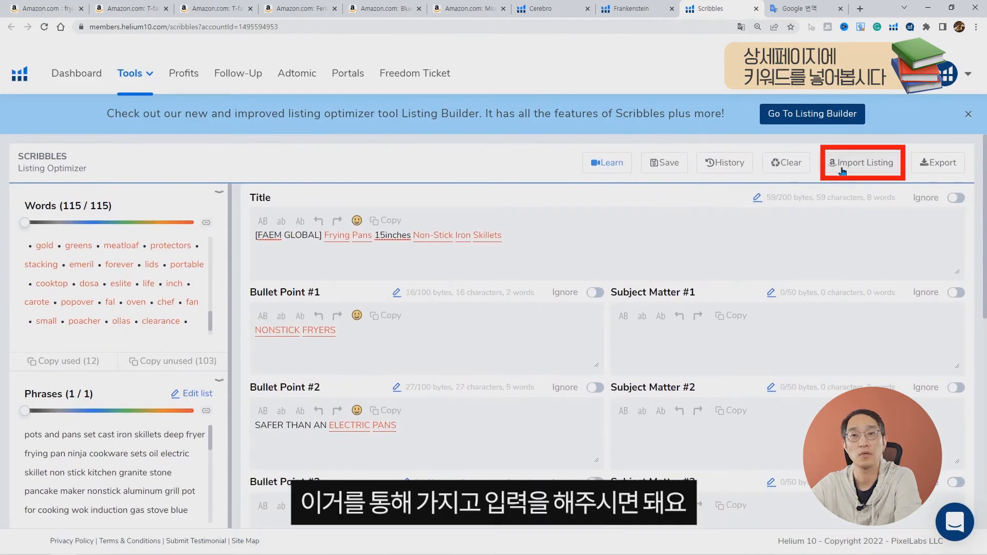
click(864, 170)
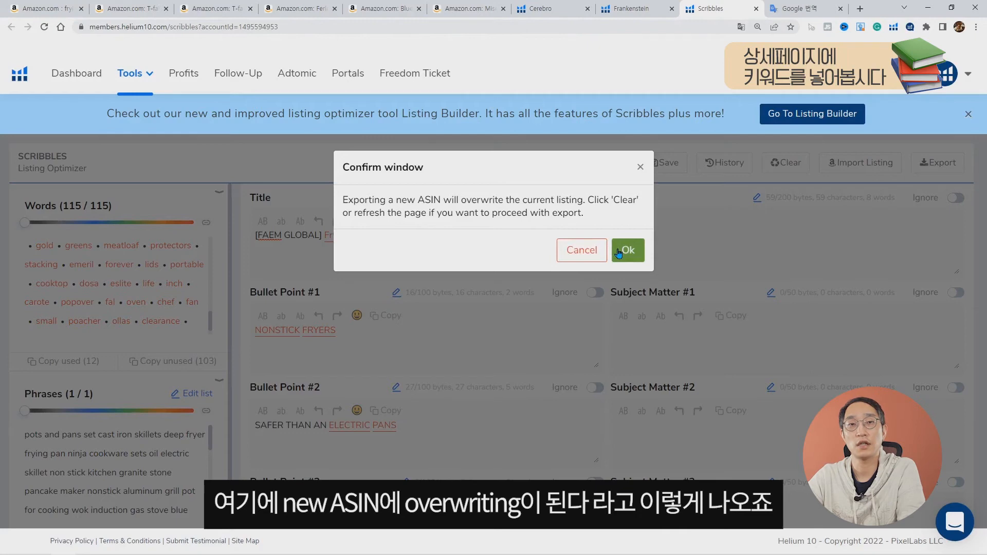
click(619, 252)
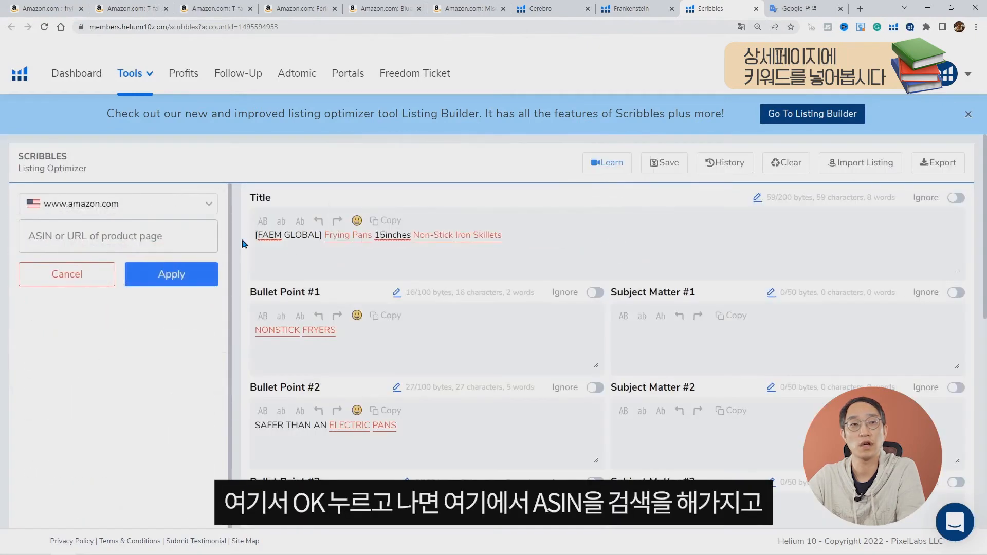
click(168, 245)
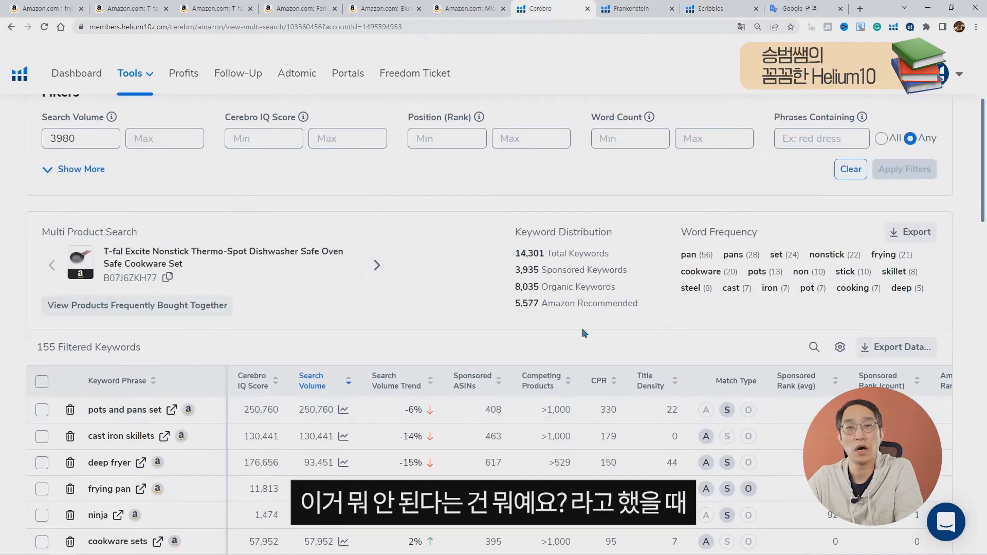
Step: Switch to the Cerebro results and filter the keywords to a minimum search volume of 1500
scroll(377, 265, up, 1)
scroll(339, 367, up, 2)
double_click(94, 293)
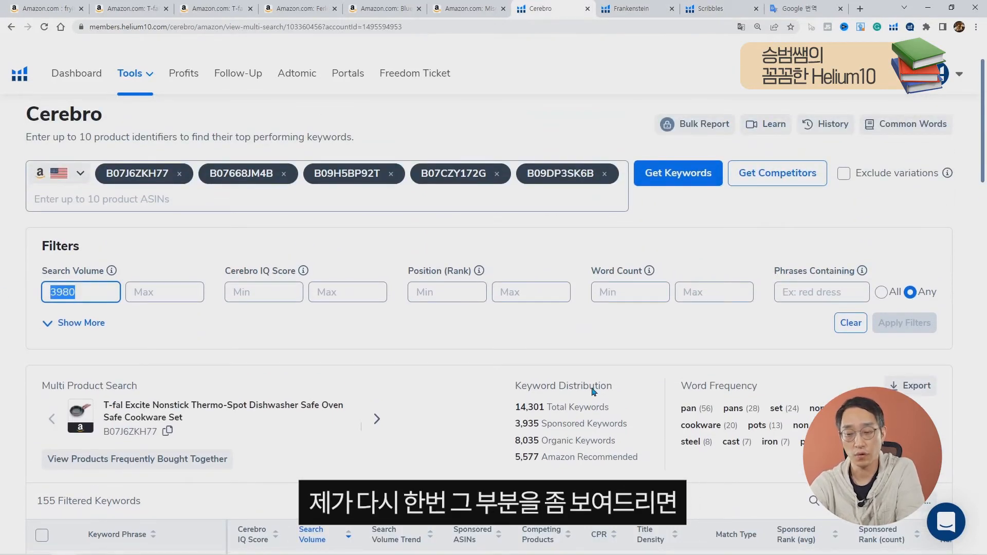
text(15)
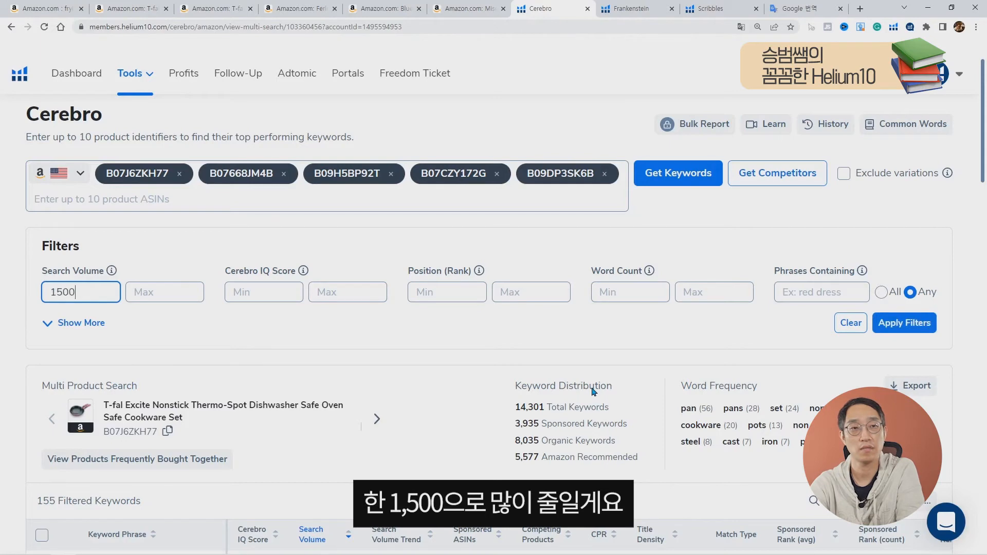
text(00)
key(Return)
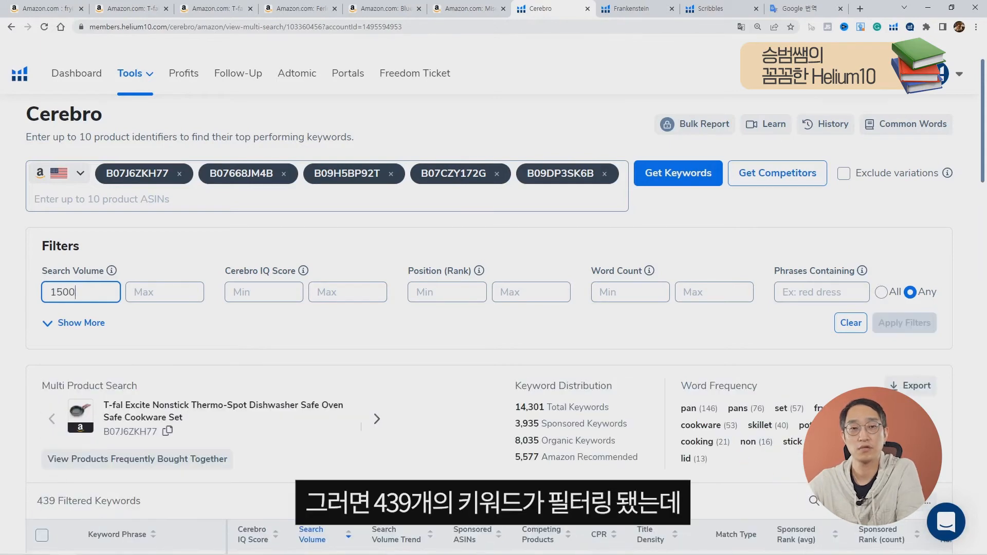
Step: Export the keywords filtered at 1500 minimum search volume from Cerebro to Frankenstein
scroll(146, 514, down, 3)
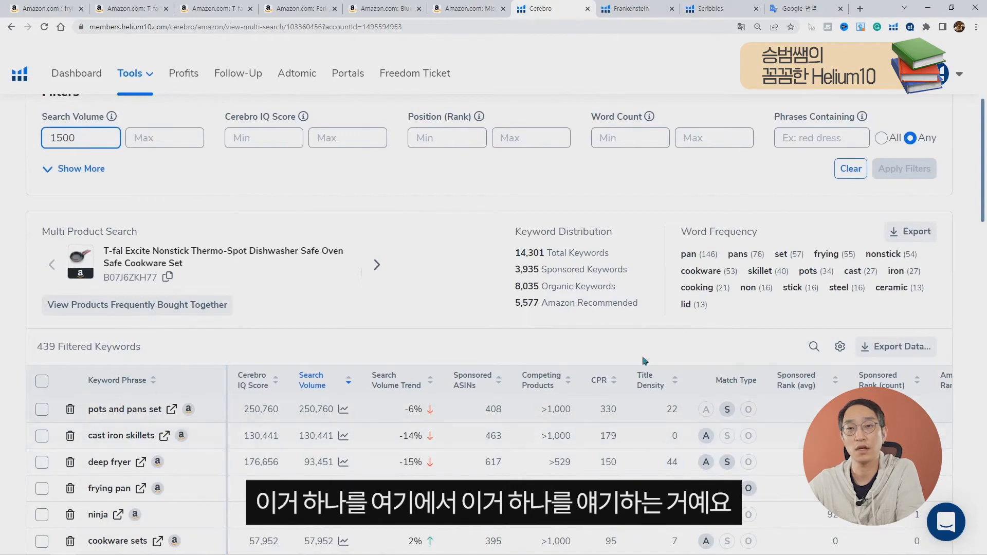
click(891, 347)
click(885, 398)
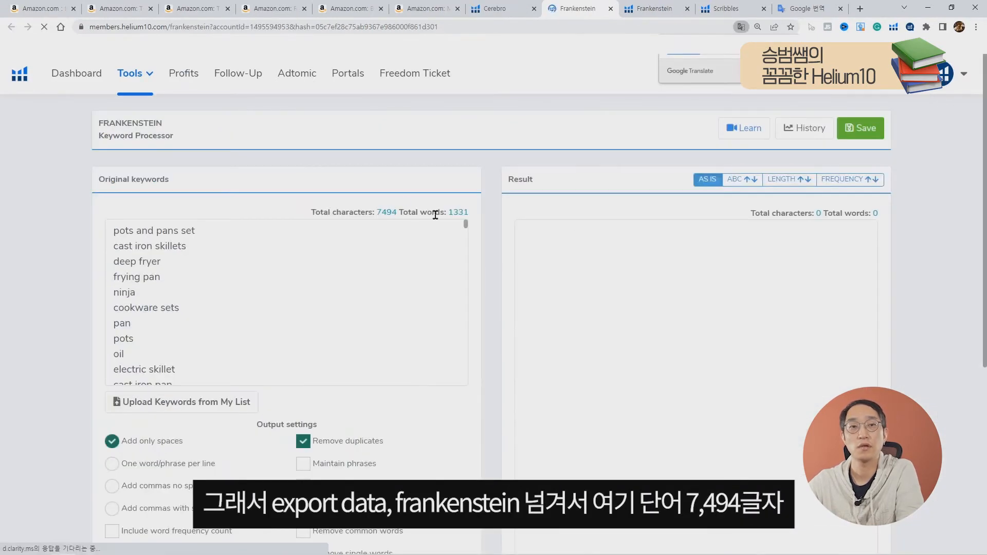
Step: Turn on Remove single letters in the Frankenstein output settings and process the exported keywords
scroll(93, 284, down, 2)
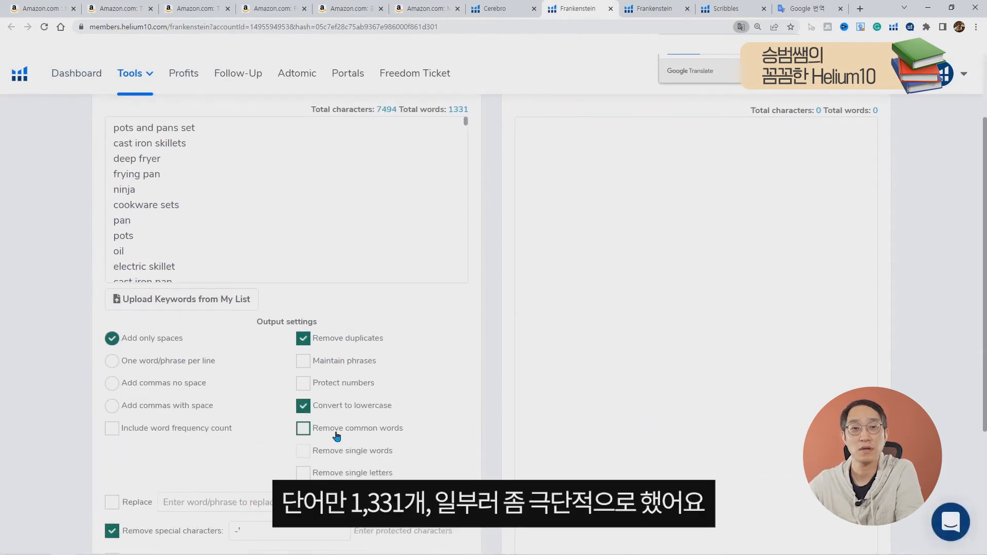
click(362, 474)
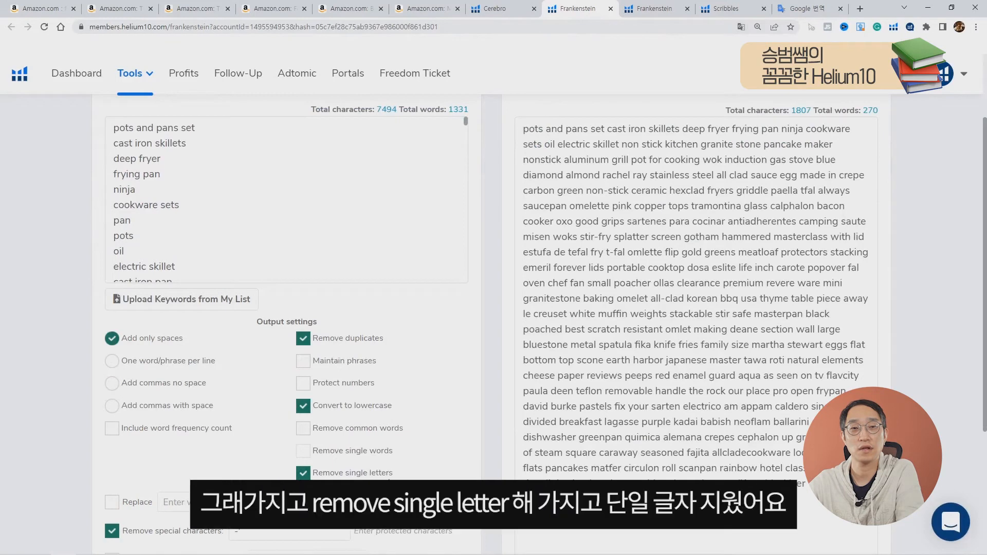
scroll(493, 319, up, 2)
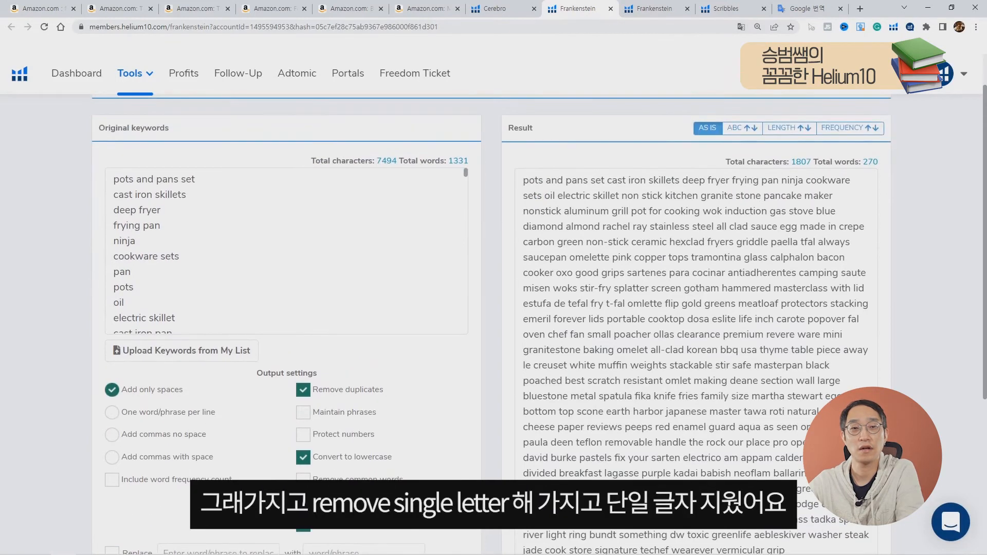
scroll(493, 318, down, 4)
scroll(493, 309, down, 1)
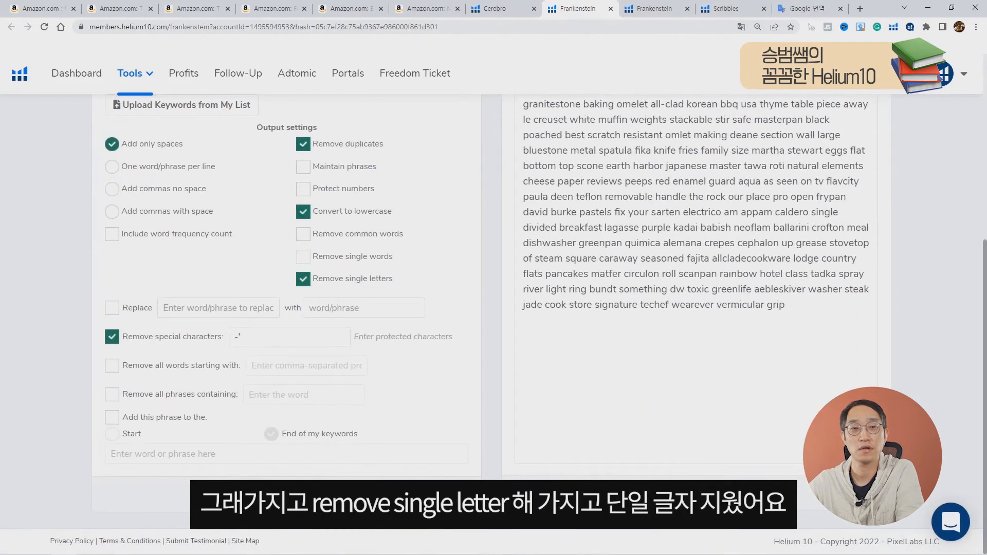
click(350, 494)
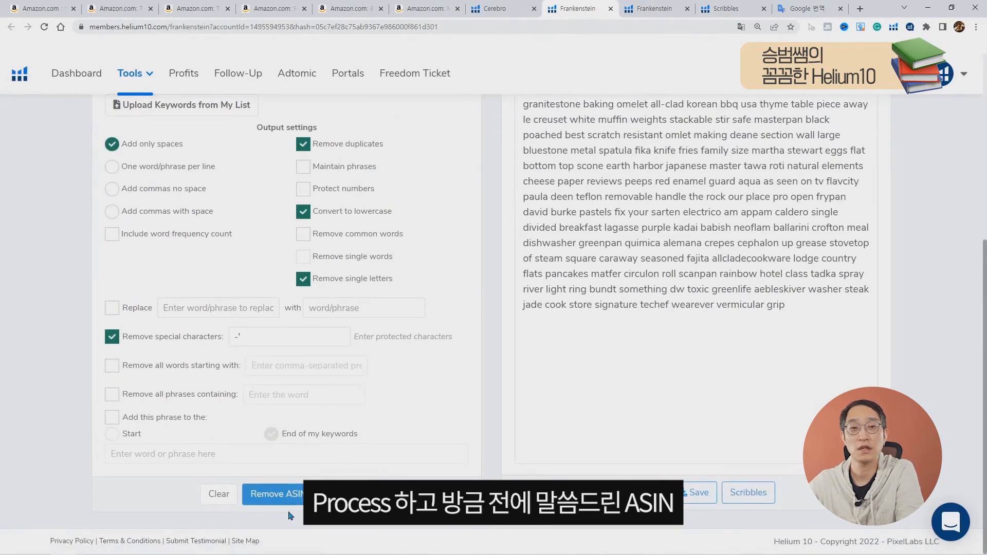
Step: Remove any ASINs from the keyword list and close the notice
click(304, 494)
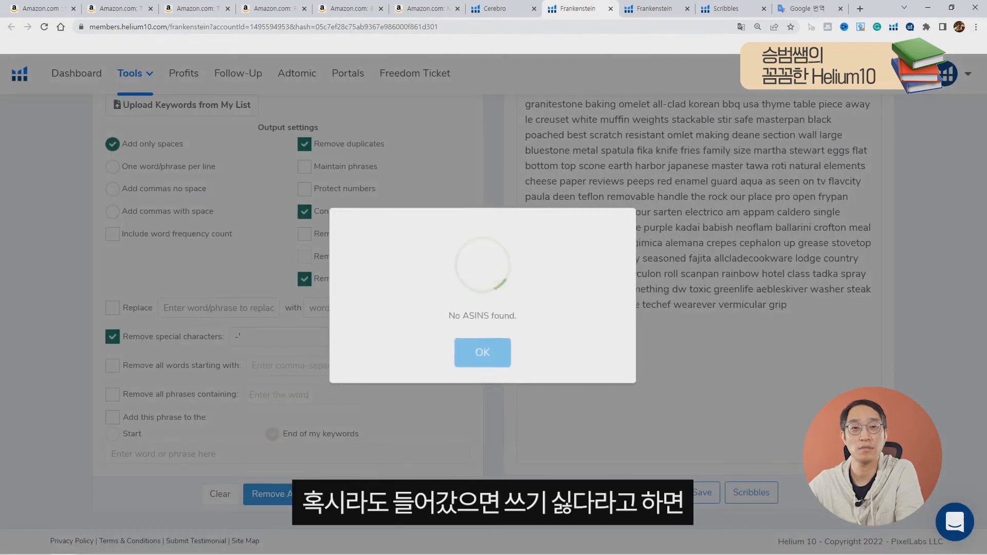
click(481, 363)
scroll(748, 385, up, 5)
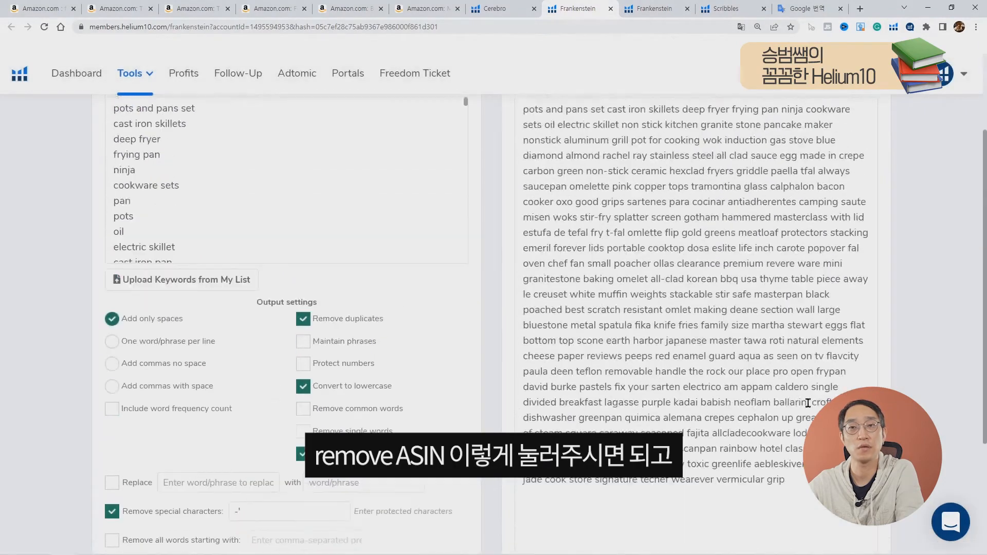
Step: Send the processed keywords to Scribbles and try to apply them as the phrase list
scroll(873, 183, down, 5)
click(748, 493)
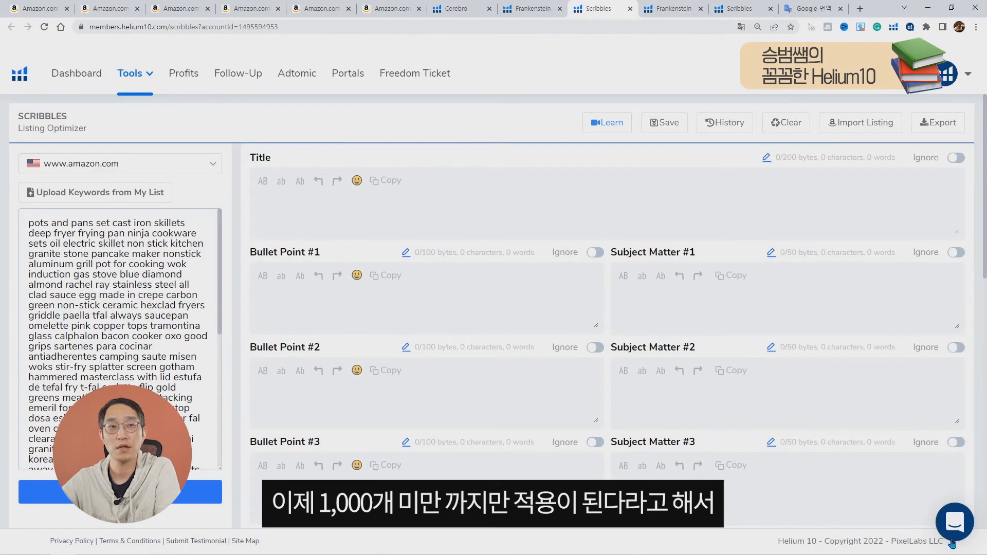
click(121, 492)
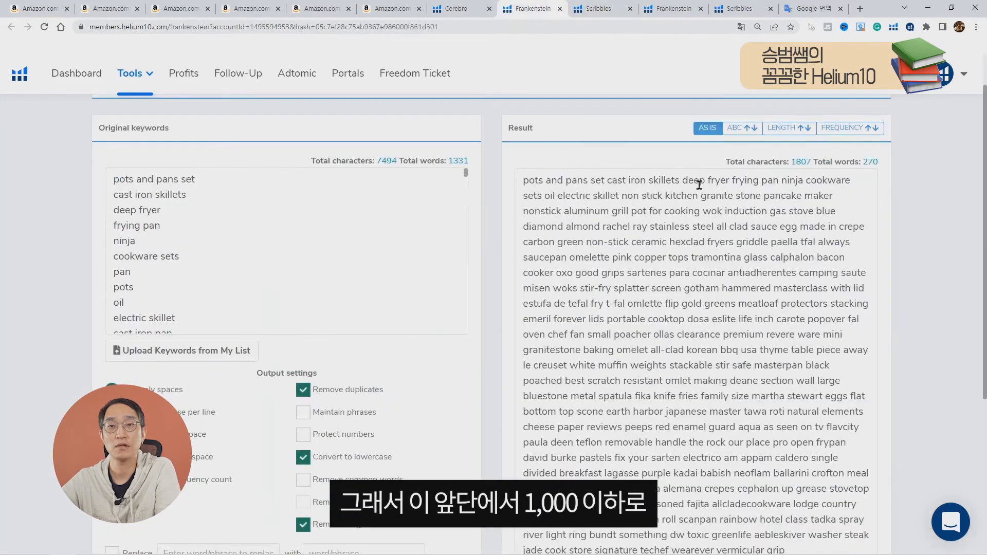
Step: Return to the Frankenstein result and examine its keyword text and total character count
mouse_move(683, 182)
mouse_down()
mouse_move(643, 210)
mouse_move(827, 414)
mouse_up()
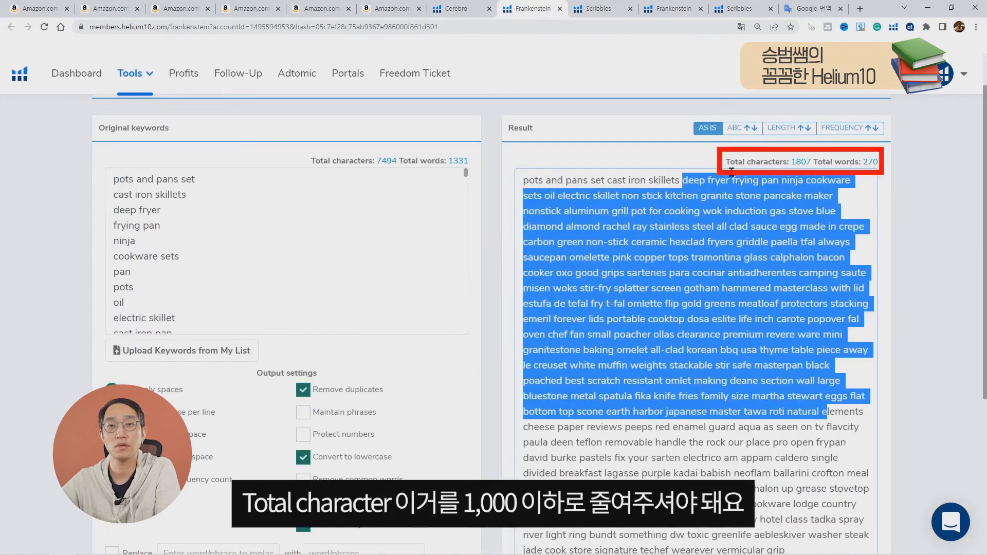
drag(724, 161, 792, 161)
click(623, 242)
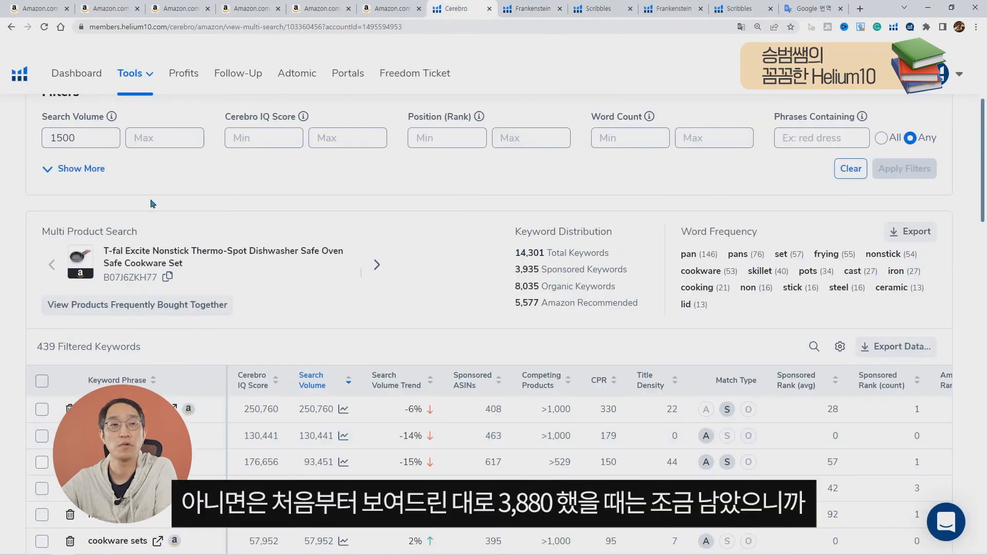
Step: Return to Cerebro and set the minimum search volume filter to 3500
click(455, 8)
double_click(77, 137)
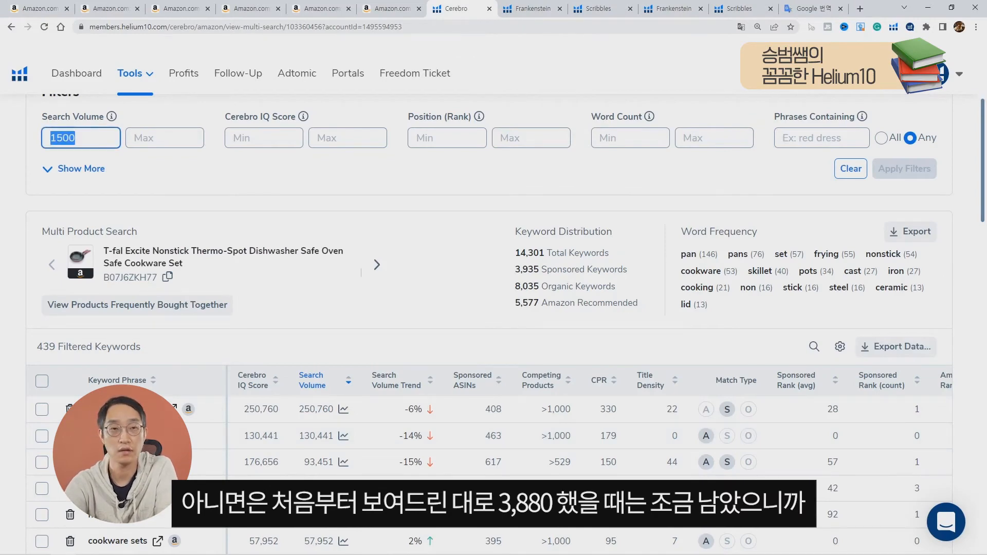
text(3500)
key(Return)
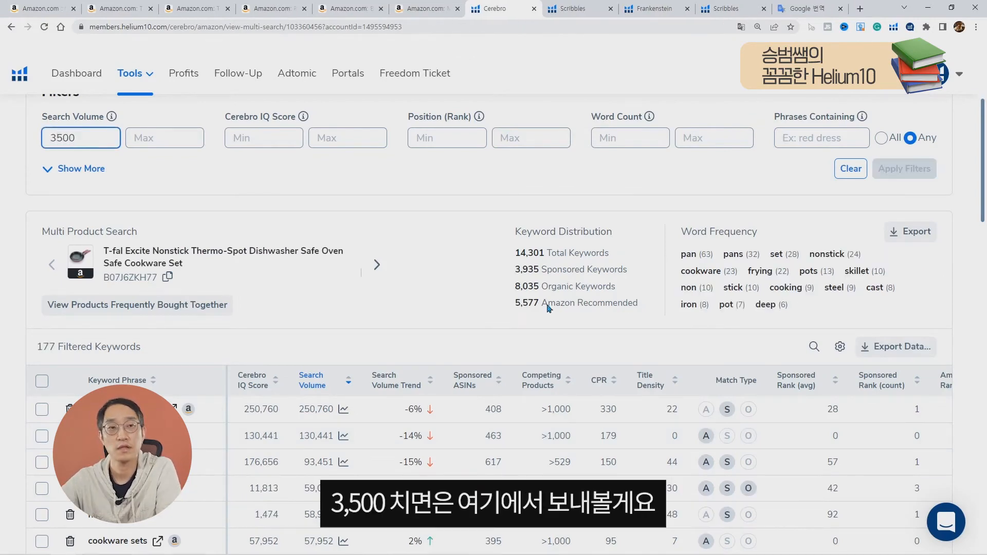
Step: Export the filtered keywords to Frankenstein, process them with single letters removed, and check the result's total character count
click(908, 351)
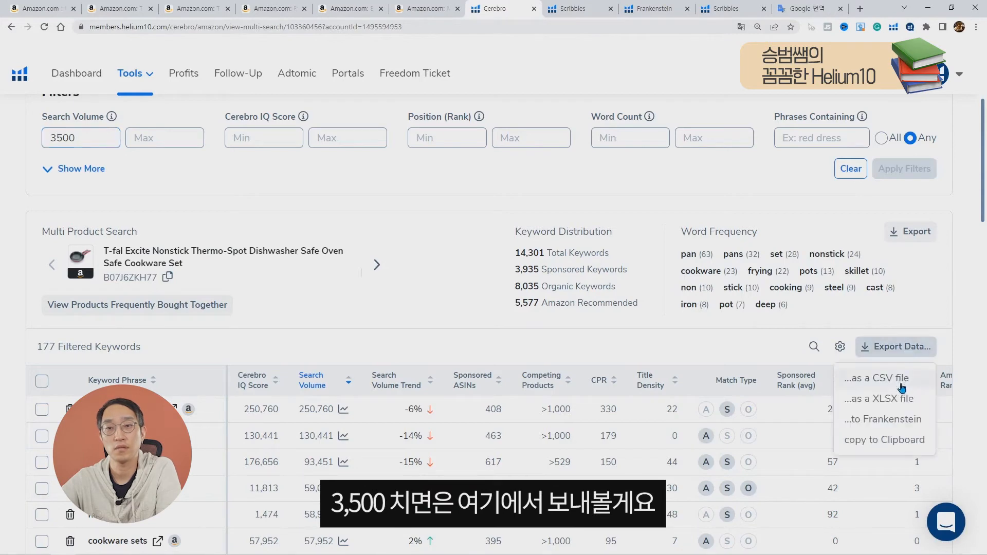
click(903, 428)
scroll(447, 353, down, 1)
scroll(713, 357, up, 3)
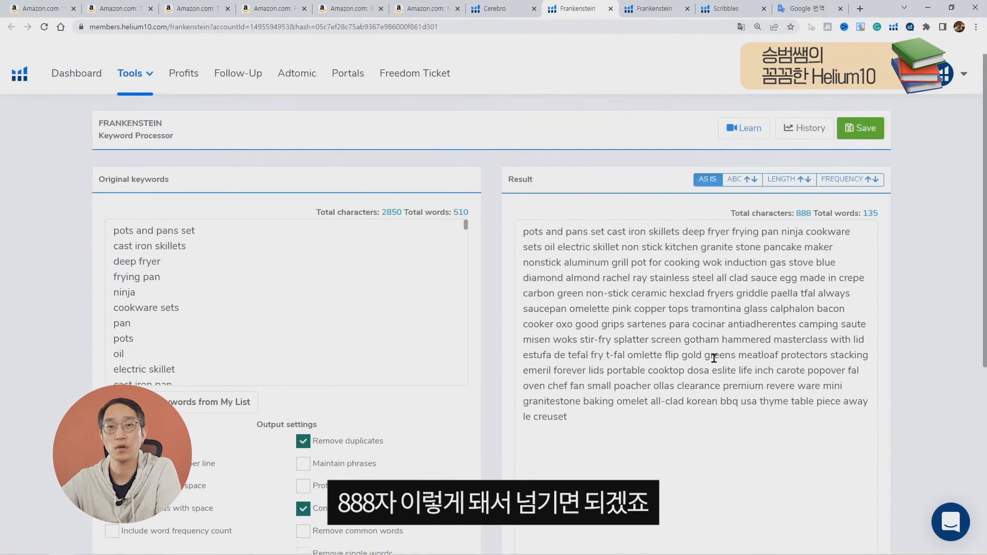
scroll(813, 283, down, 1)
drag(728, 162, 825, 163)
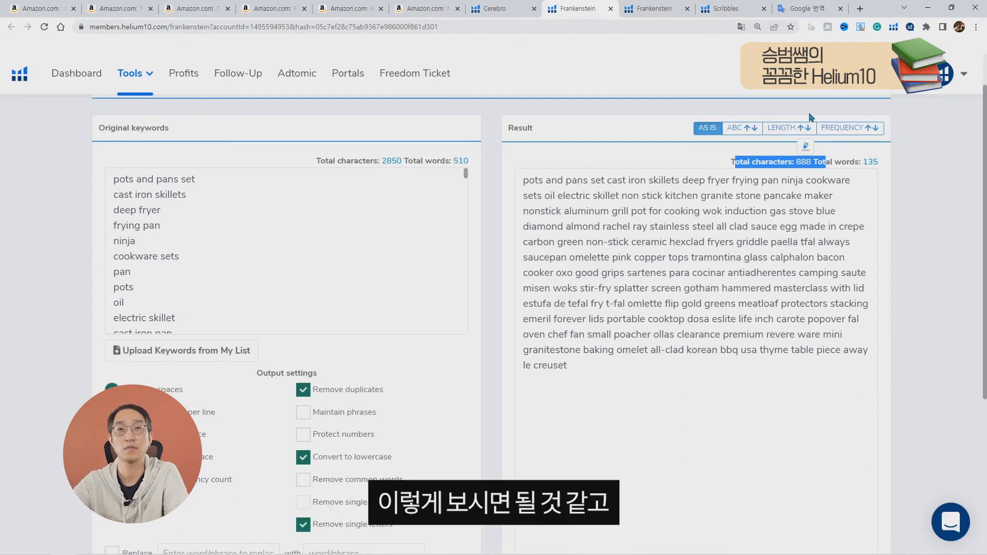
Step: Close the open Frankenstein and Scribbles pages, leaving Cerebro open
click(655, 8)
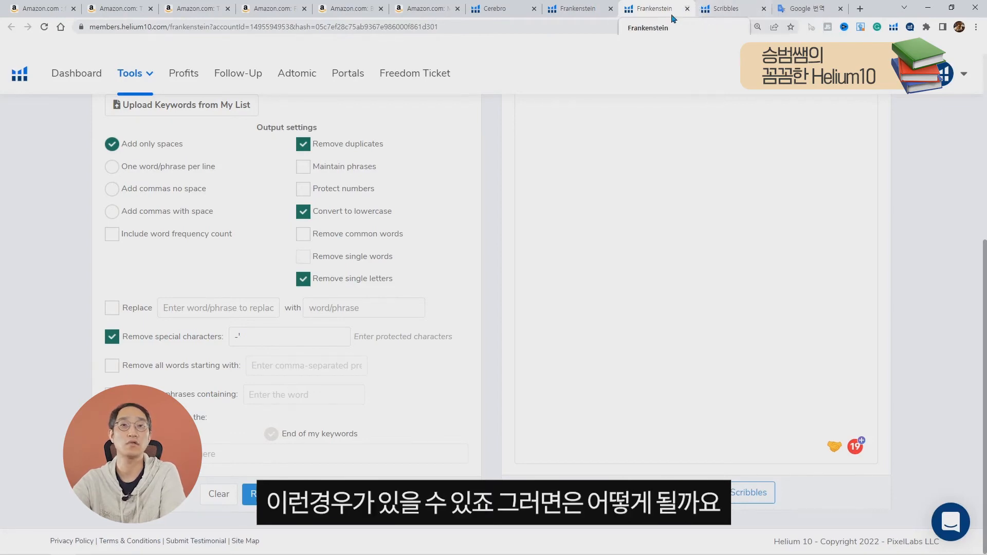
click(687, 8)
click(610, 8)
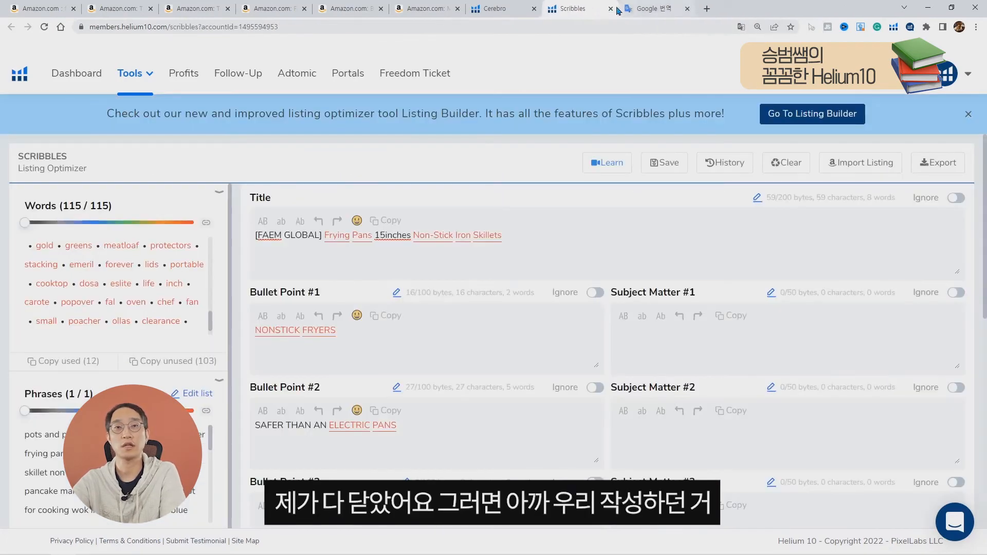
click(610, 9)
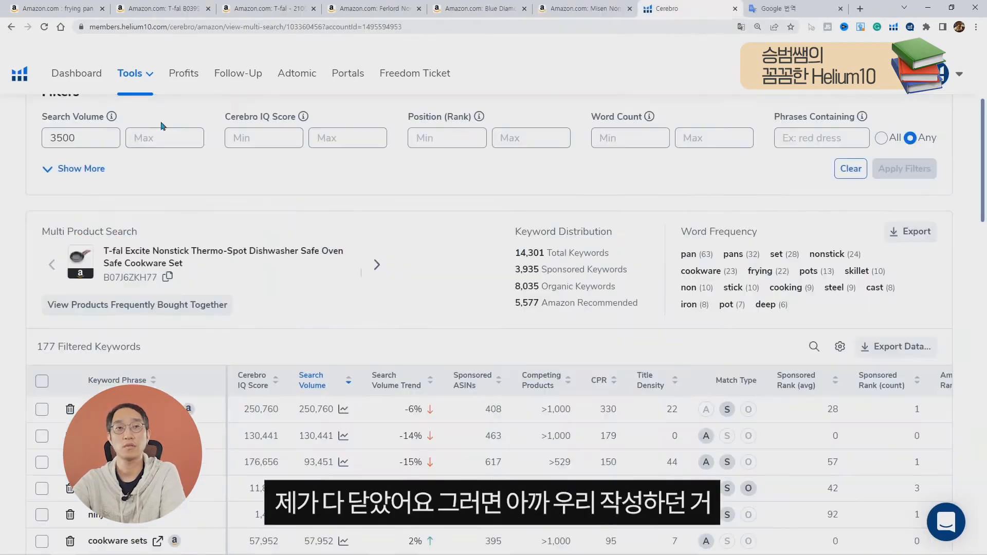
Step: Open Scribbles again and restore the 04/10/2022 18:20 version of the listing from its history
click(149, 82)
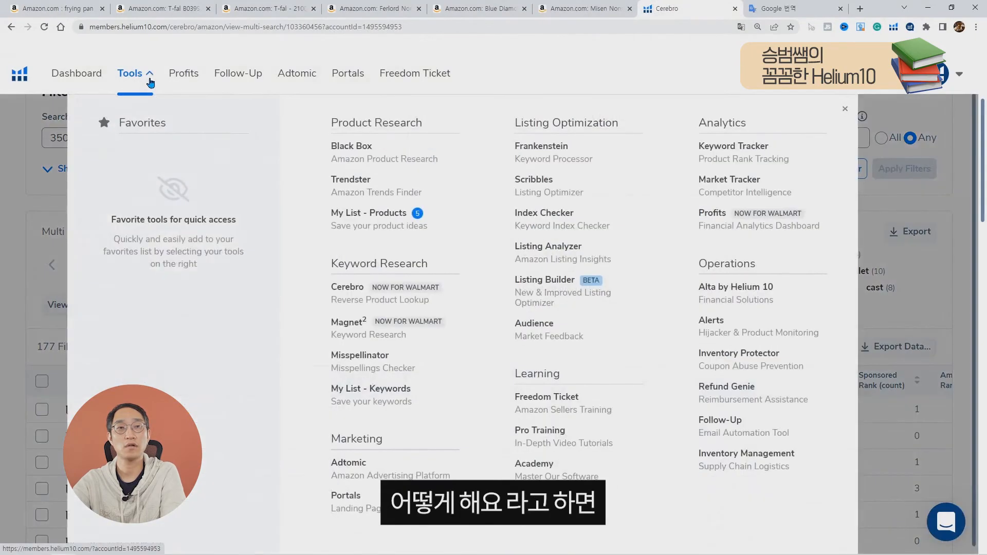
click(548, 183)
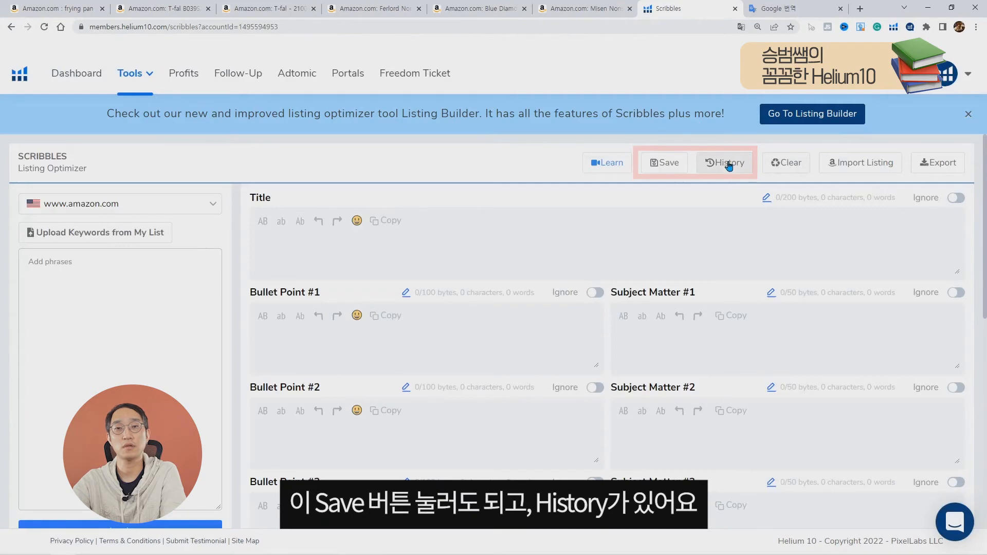
click(729, 164)
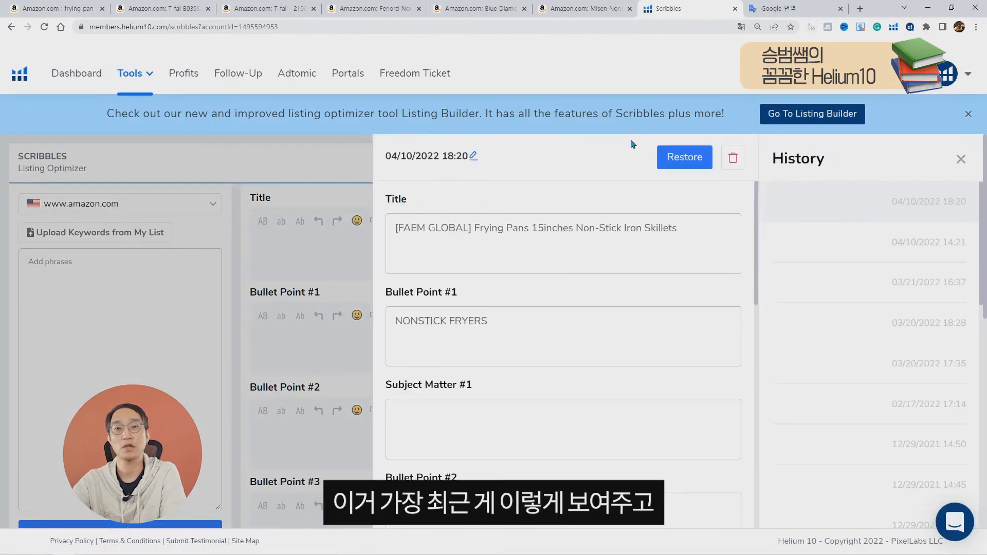
click(683, 157)
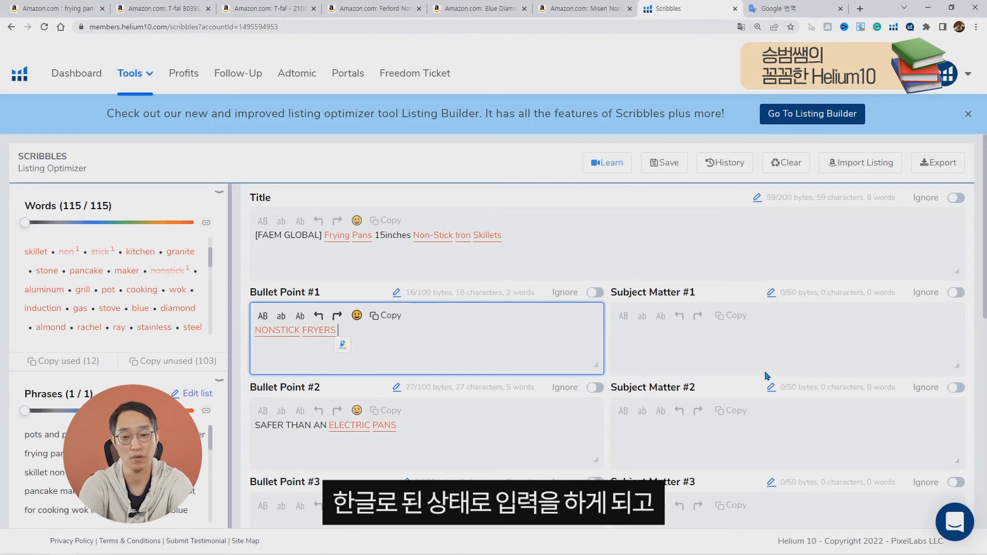
Step: Add "ㄴㅅ먀ㅜㅣㄷㄴㄴ stove" after "NONSTICK FRYERS" in Bullet Point #1
text(먀ㅜㅣㄷㄴㄴ stove)
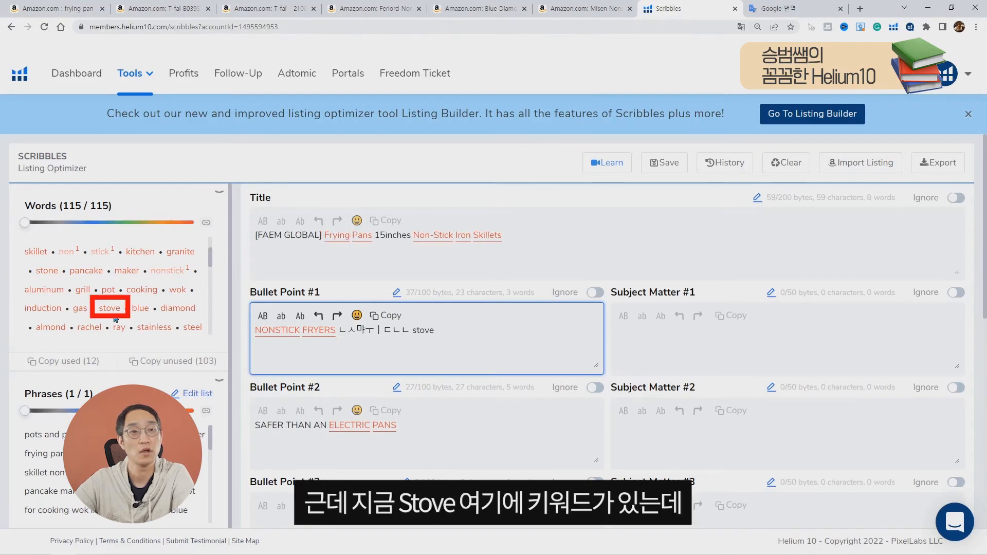
Step: Add the keywords "blue diamond" after "stove" in Bullet Point #1
drag(411, 337, 454, 335)
click(465, 330)
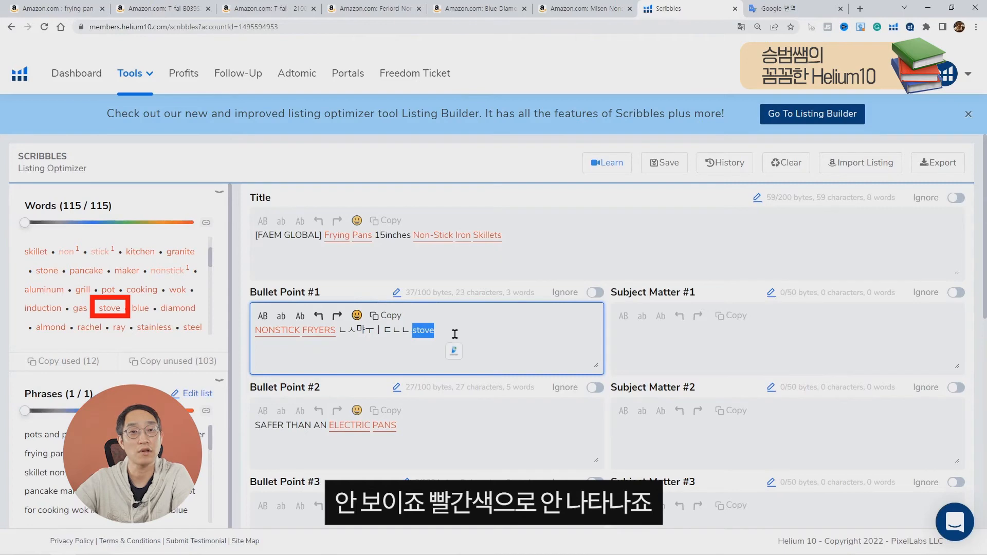
click(454, 332)
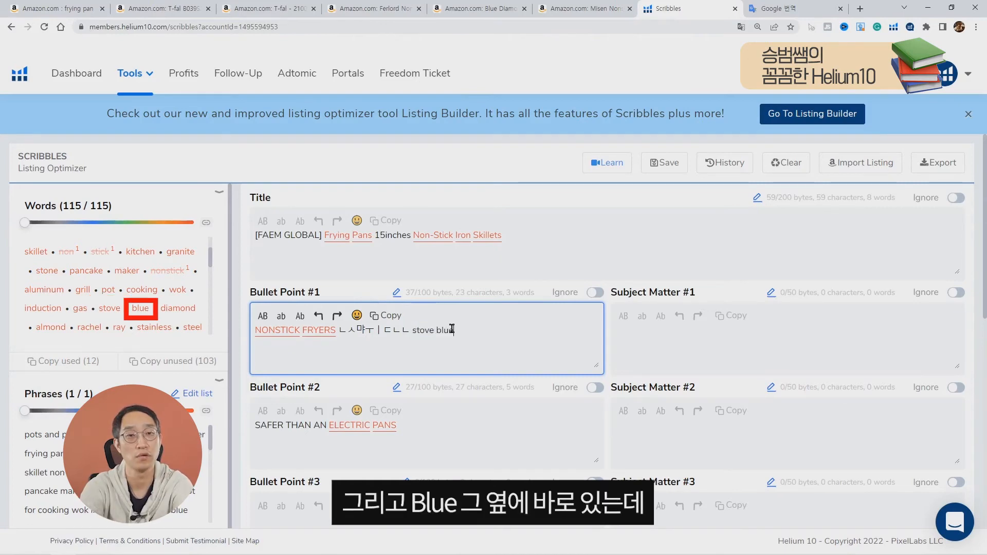
text(blue)
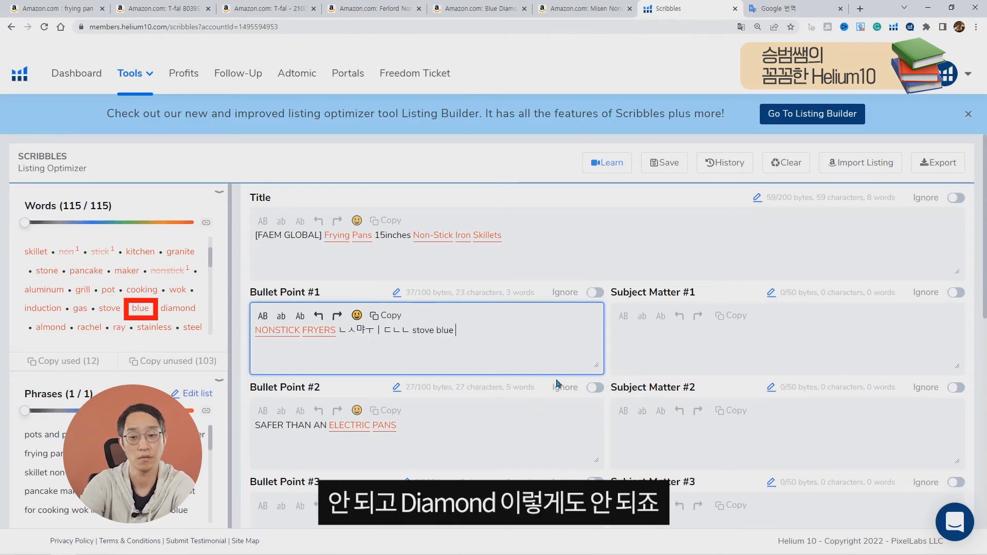
text( diamond)
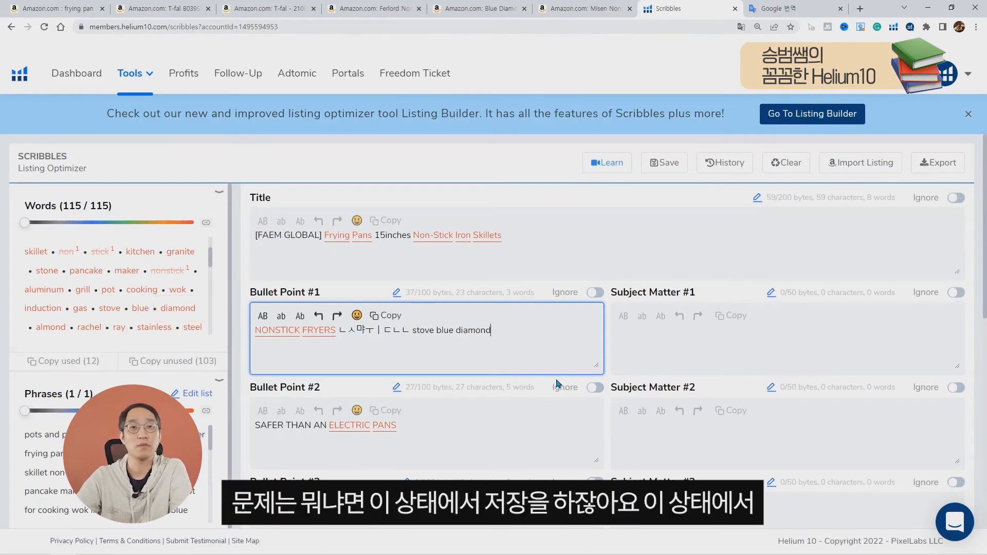
Step: Remove the stray Korean characters between "NONSTICK FRYERS" and "stove" in Bullet Point #1, keeping the word "stove" intact
drag(348, 330, 568, 338)
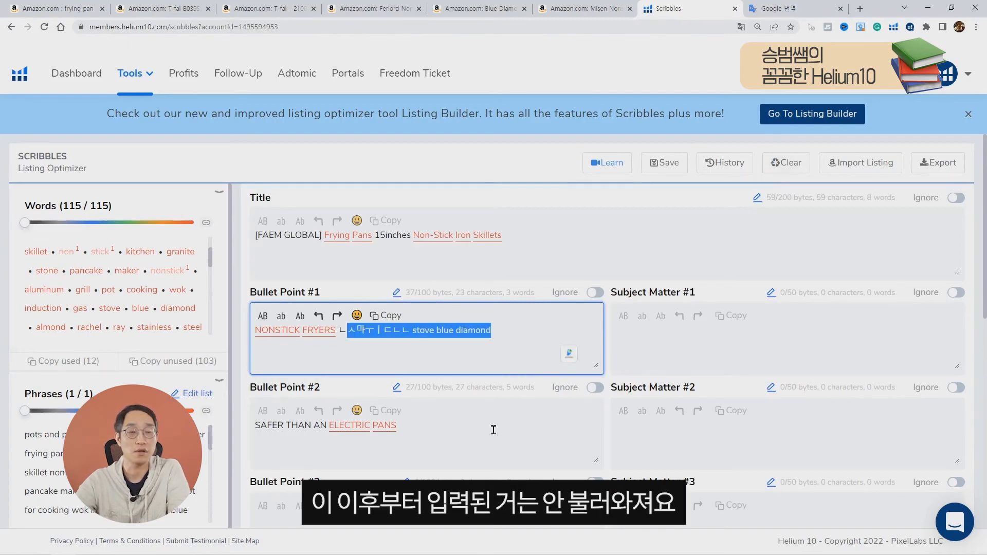
click(441, 332)
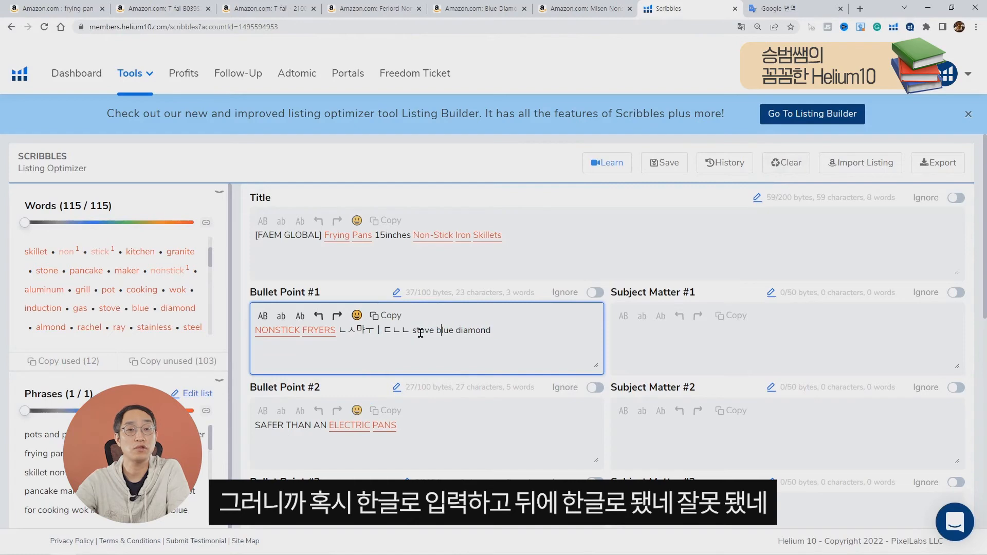
drag(414, 334, 343, 333)
key(BackSpace)
key(BackSpace)
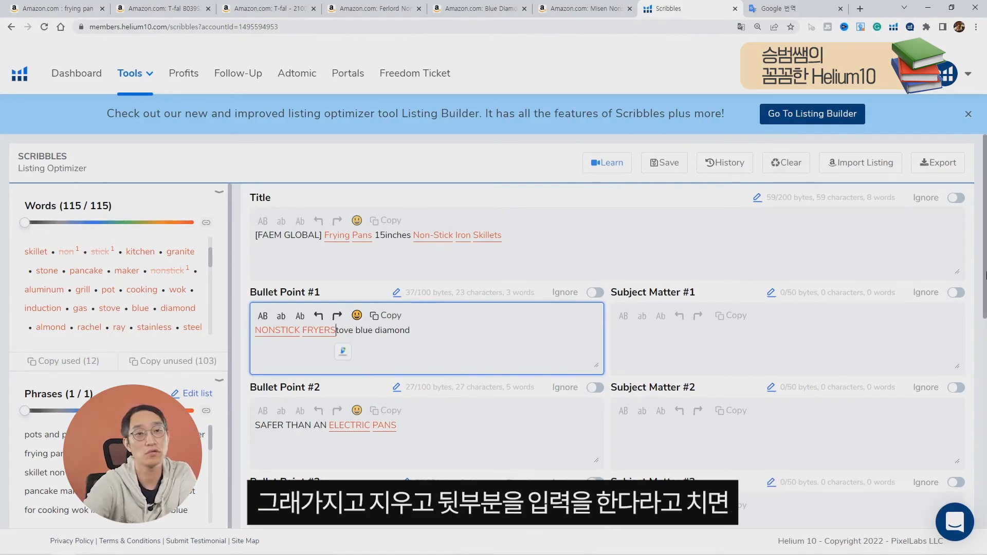
text(s)
Step: Add "steel" to the end of Bullet Point #1 and move on to the end of Bullet Point #2's text
click(527, 336)
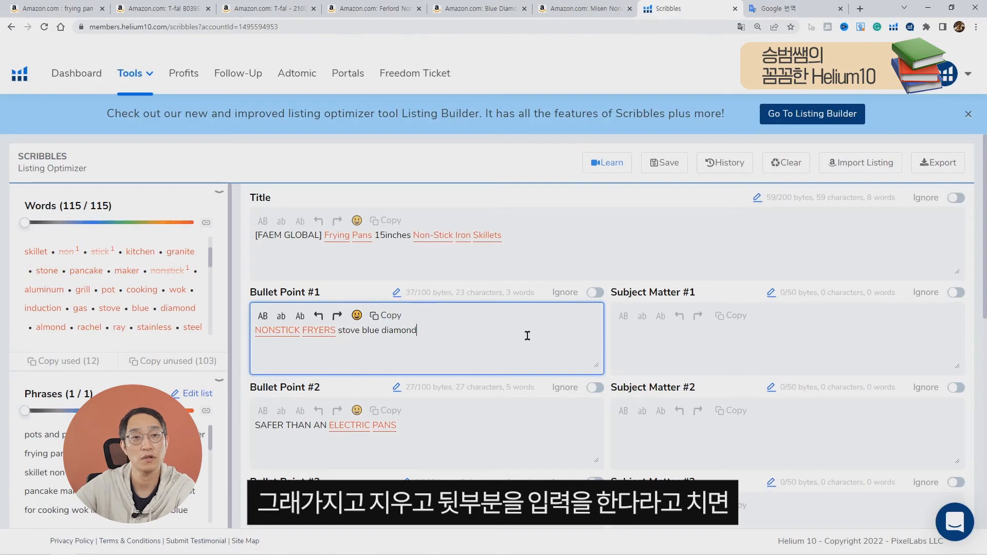
text(steel)
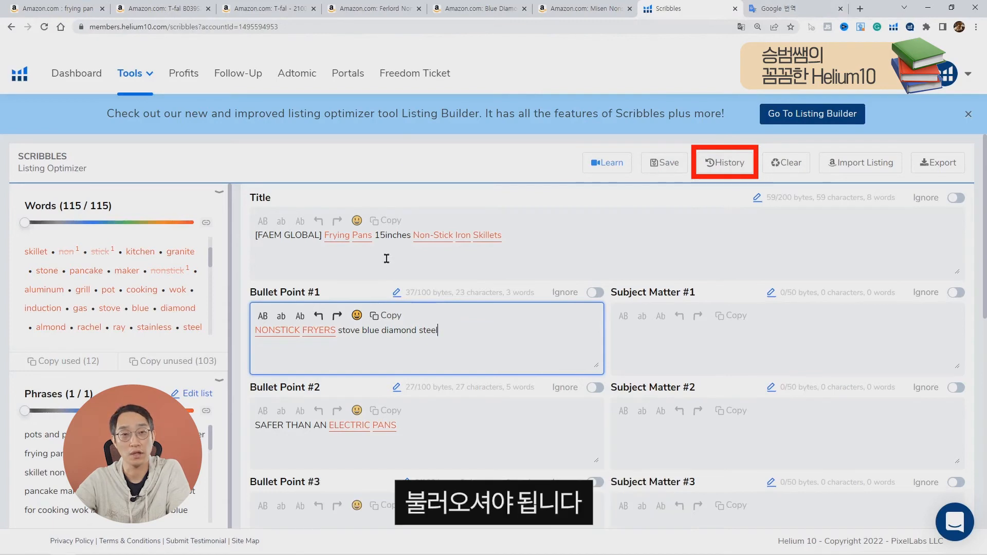
drag(341, 331, 495, 337)
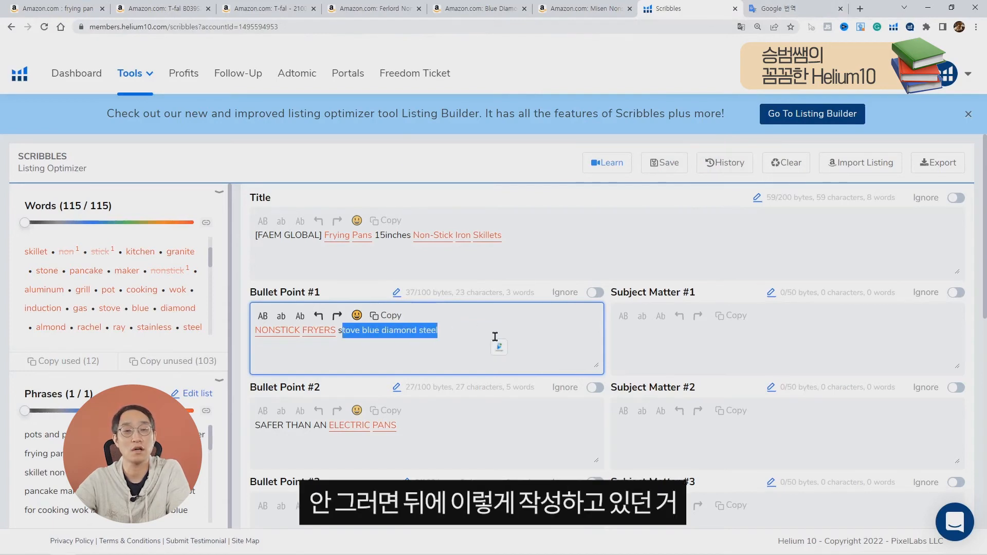
click(460, 339)
click(444, 451)
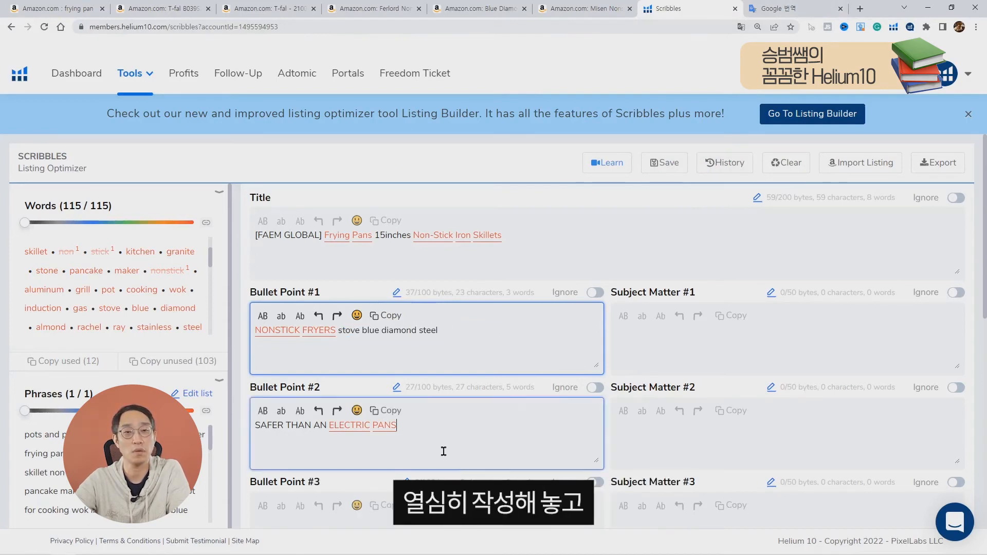